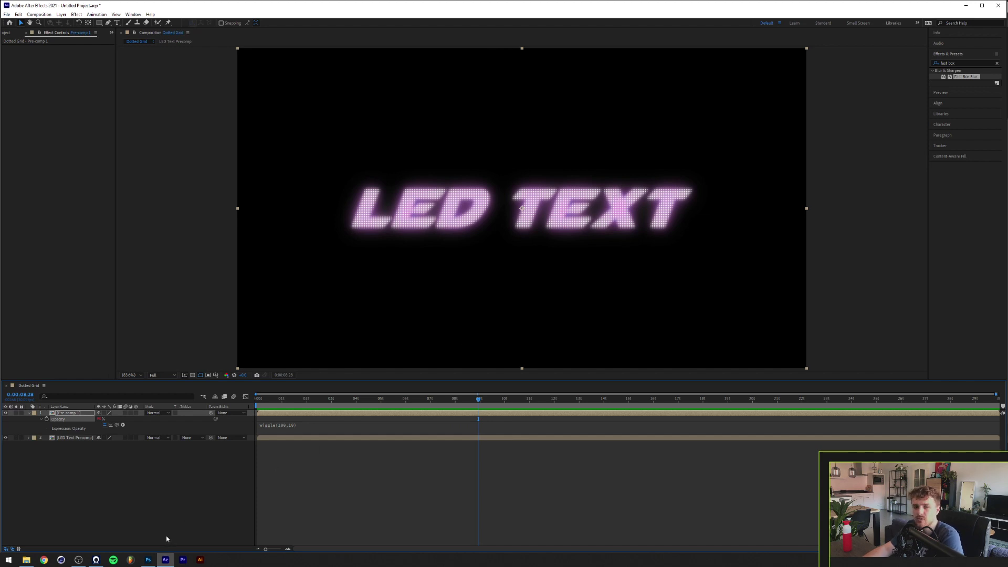
- In Photoshop, create a new 30×30 px document
mouse_move(152, 565)
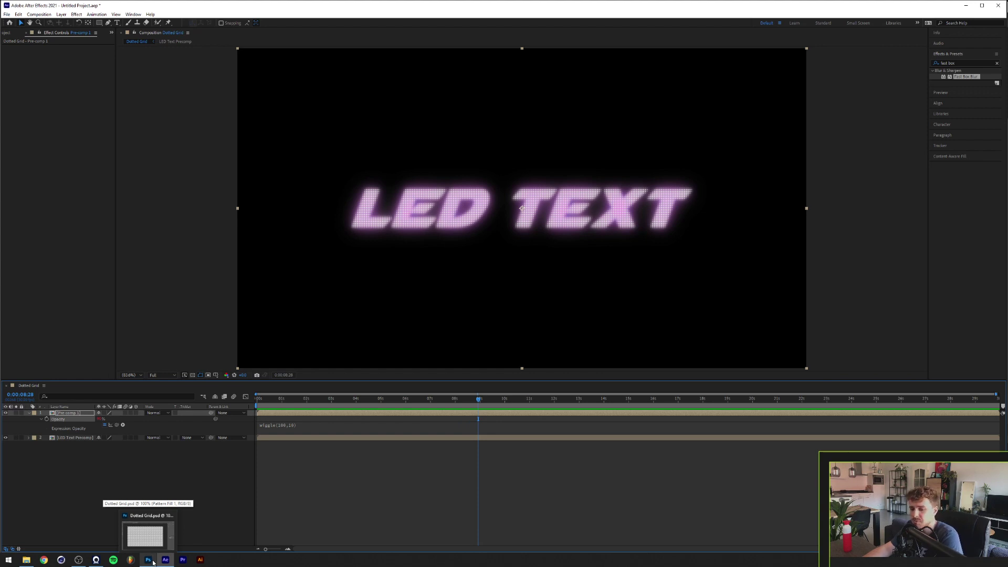
left_click(152, 562)
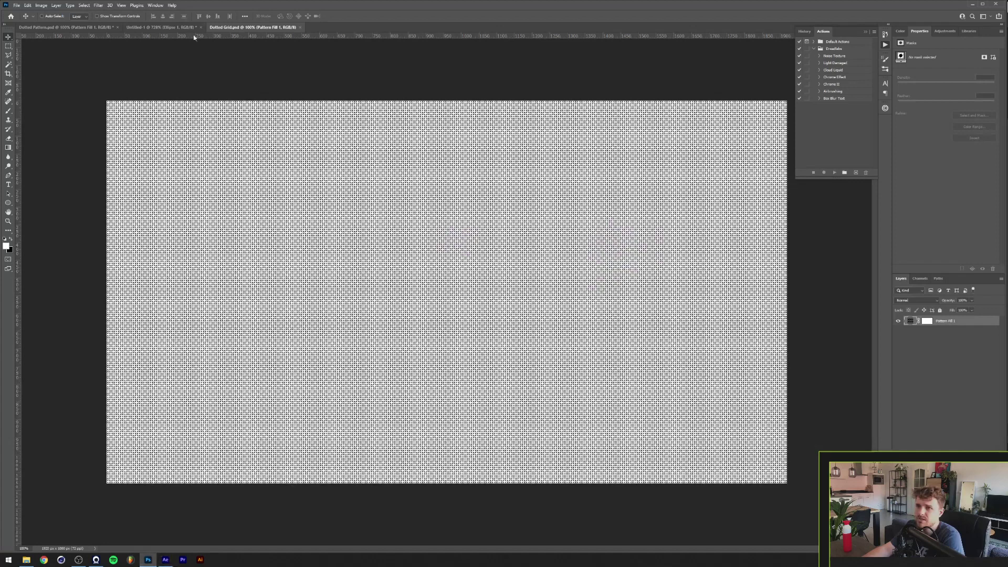
left_click(157, 27)
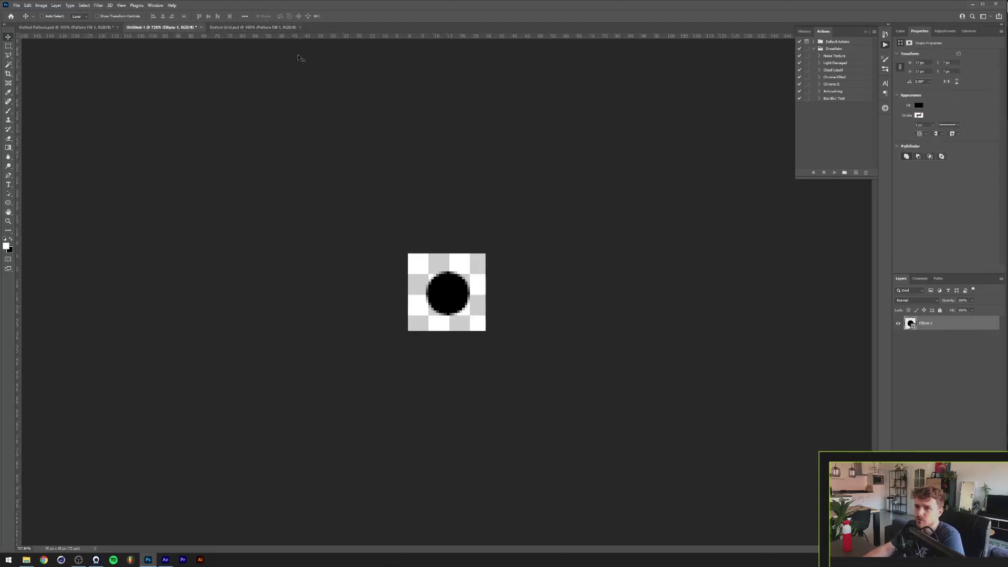
key("ctrl+n")
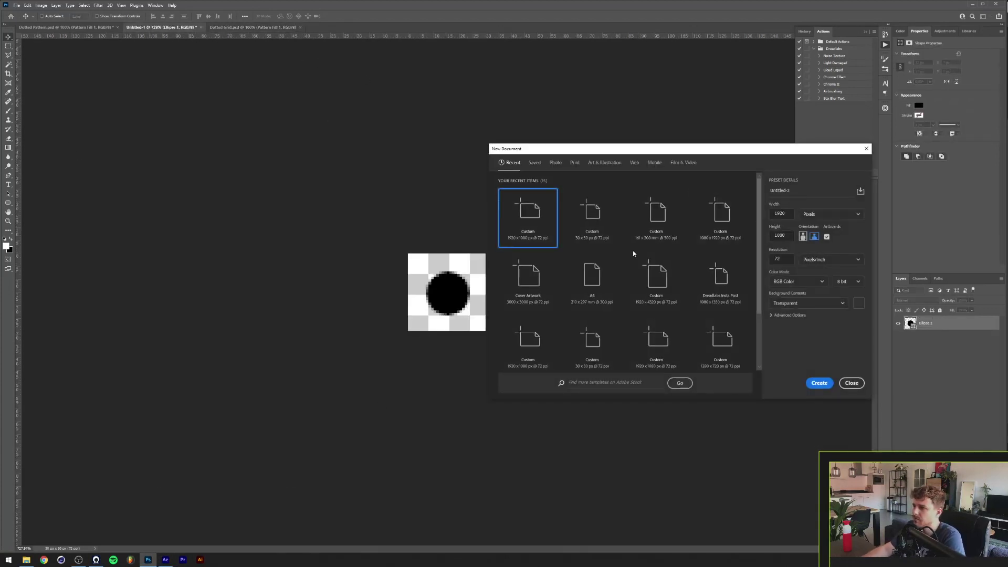
left_click(591, 212)
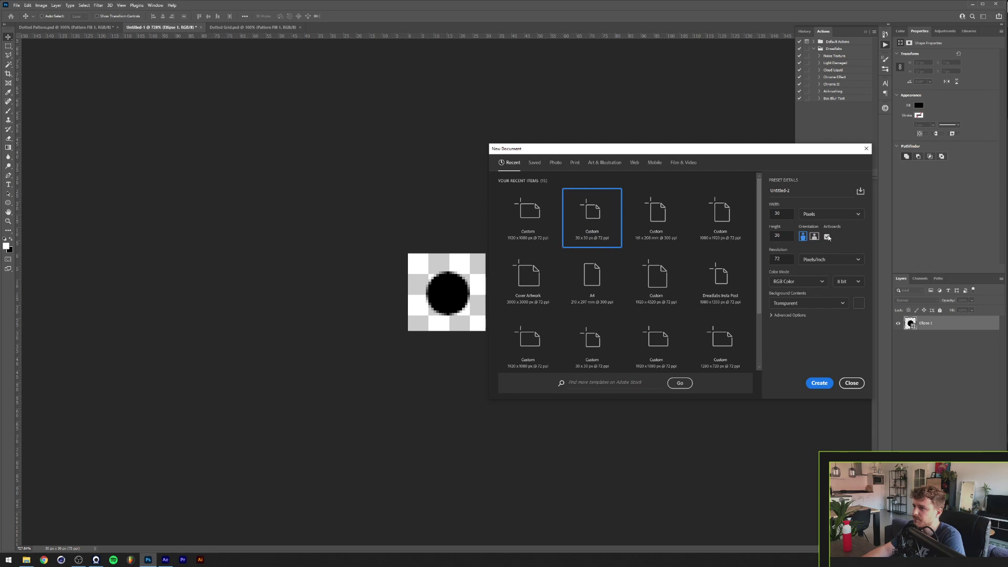
key("Return")
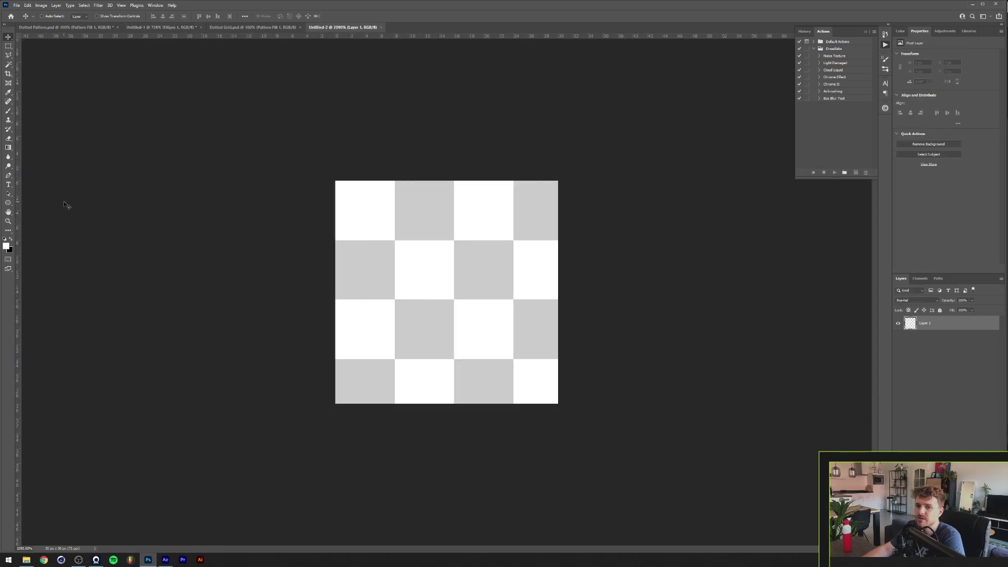
- Draw a 17×17 px circle with the Ellipse tool
key("u")
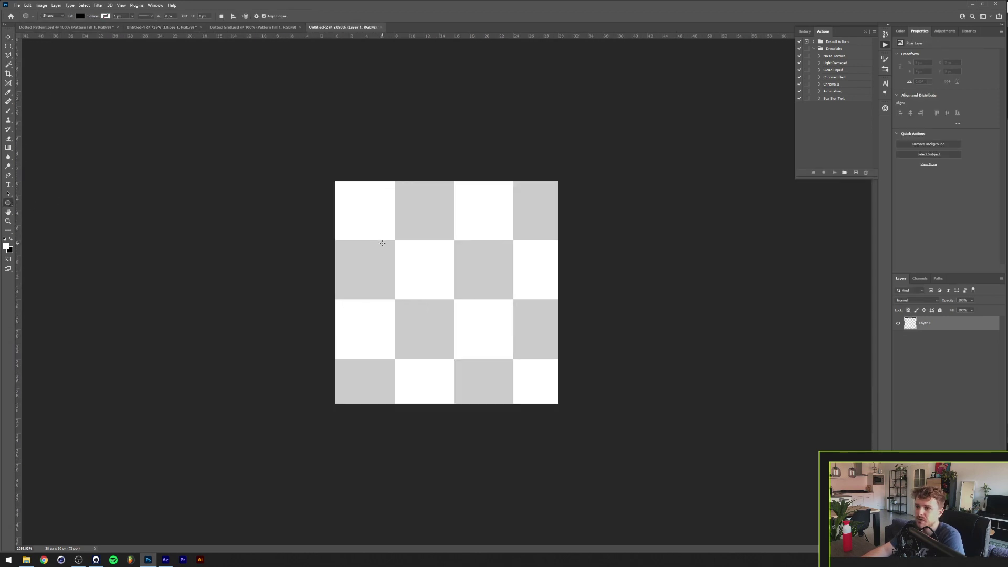
left_click(380, 240)
key("Tab")
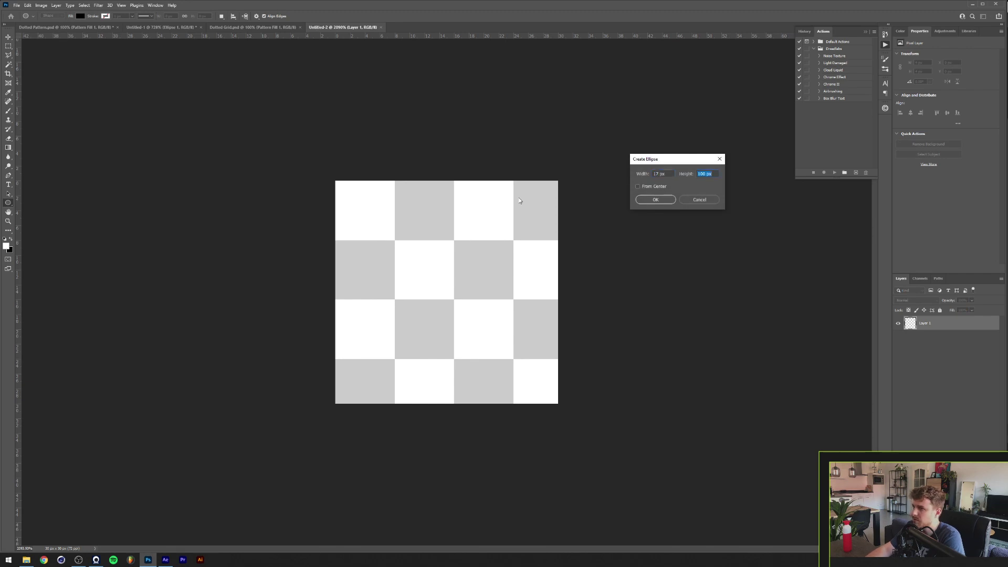
type("17")
key("Return")
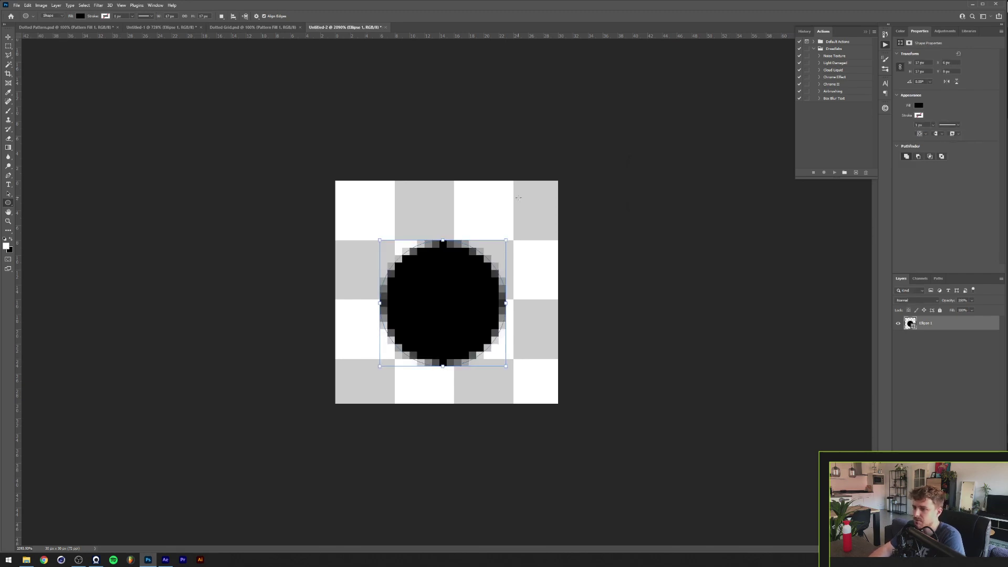
- Centre the dot horizontally and vertically on the canvas
key("v")
key("ctrl+a")
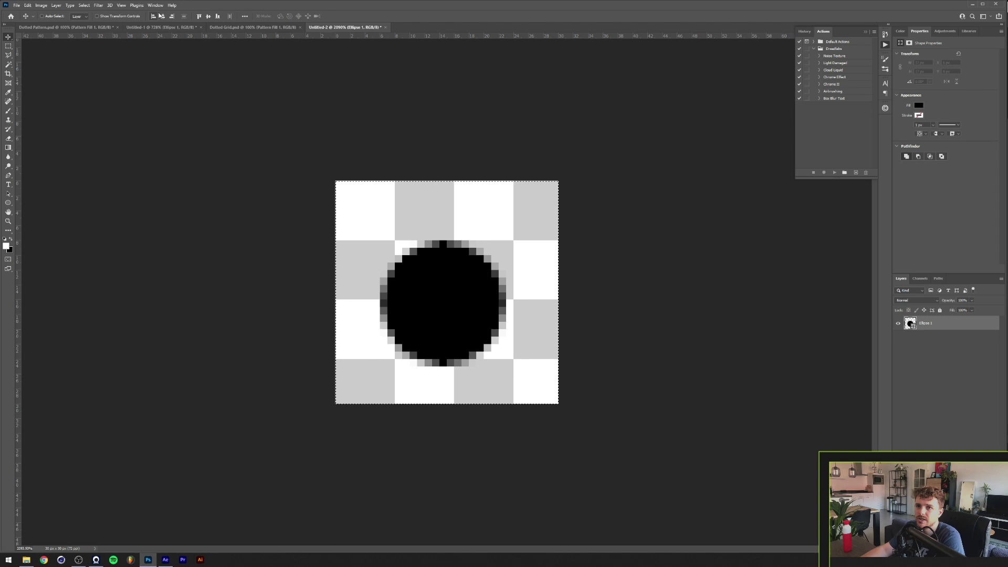
left_click(163, 16)
left_click(209, 16)
key("ctrl+d")
- Define the dot as a pattern named 'Dotted' and start a 1920×1080 document
left_click(27, 5)
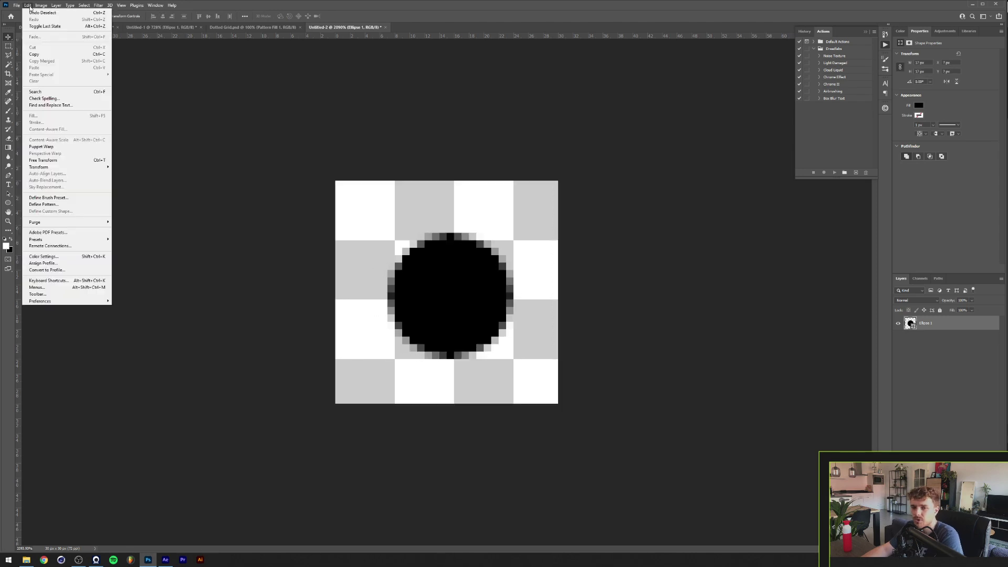
left_click(43, 204)
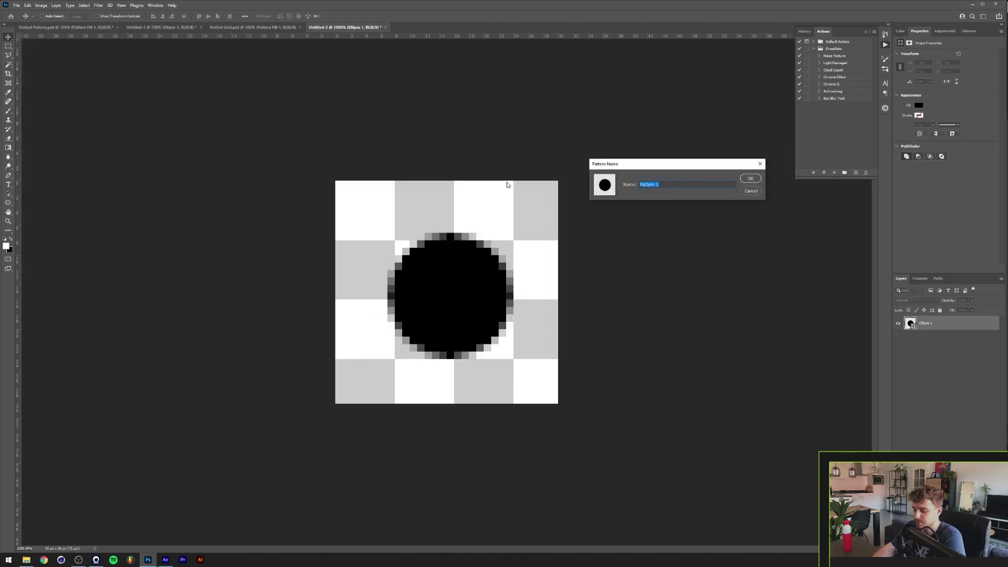
type("Dotted Grid")
key("Return")
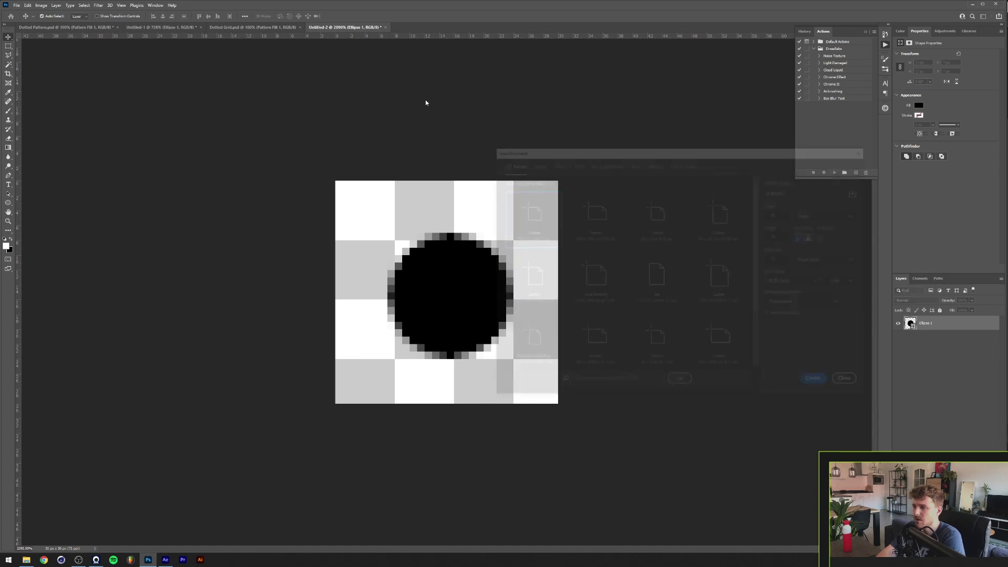
key("ctrl+n")
left_click(590, 223)
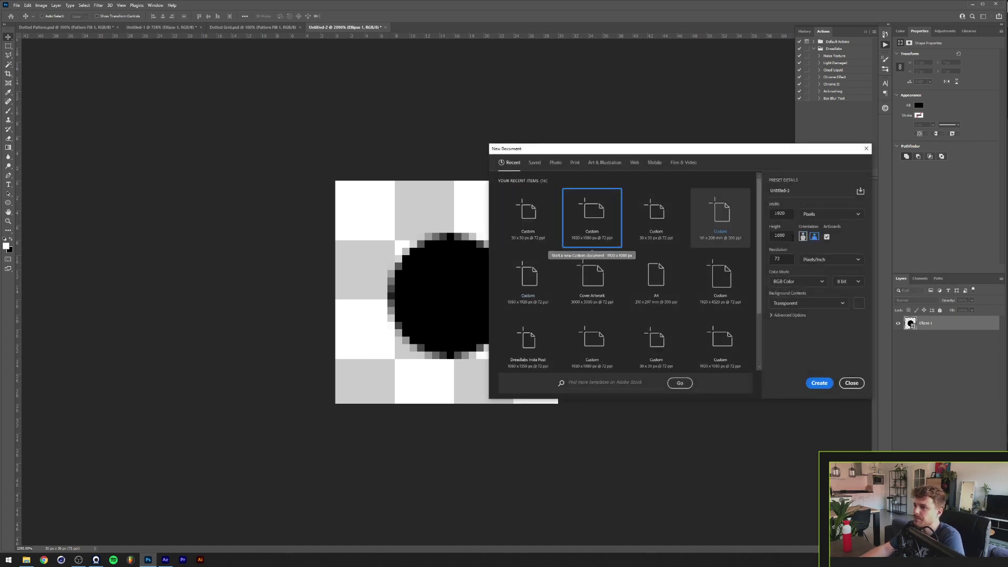
- Add a Pattern fill layer using the Dotted pattern at 50% scale
left_click(819, 384)
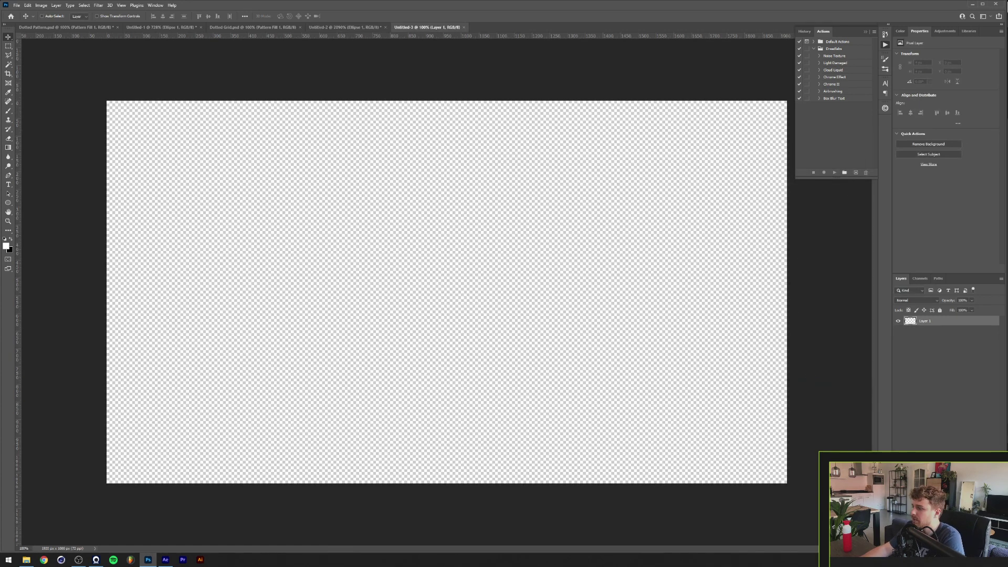
left_click(964, 540)
left_click(974, 436)
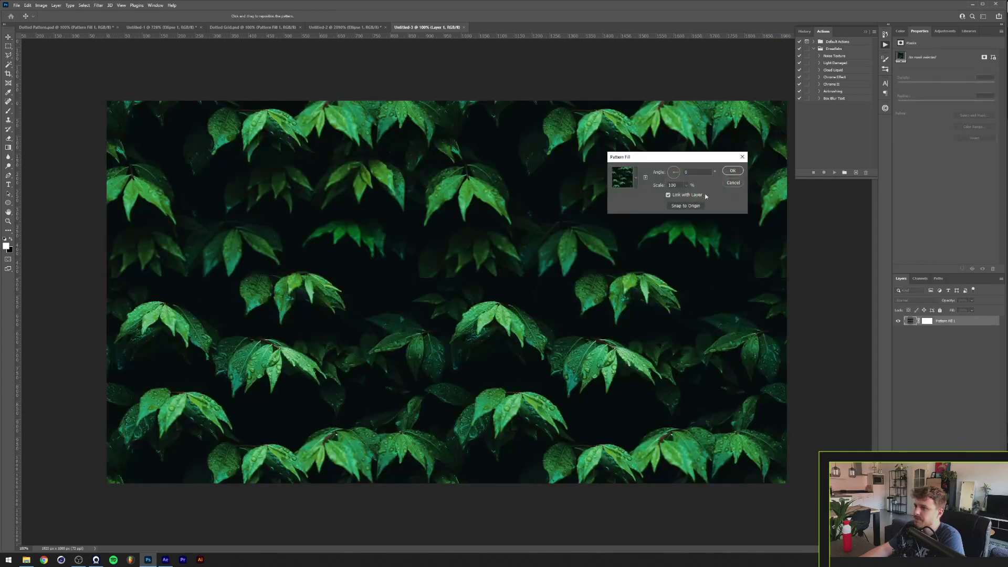
left_click(635, 177)
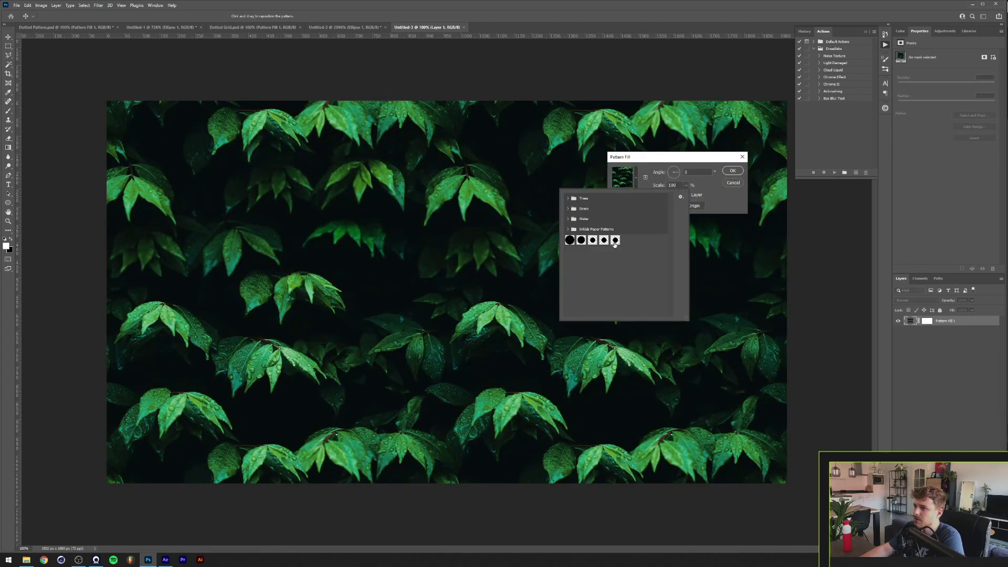
left_click(615, 240)
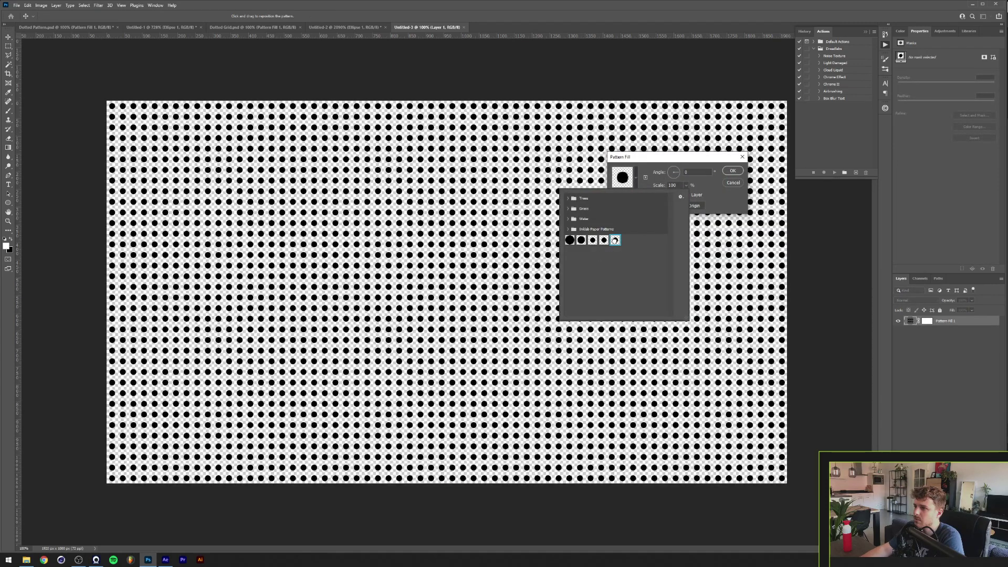
left_click(719, 181)
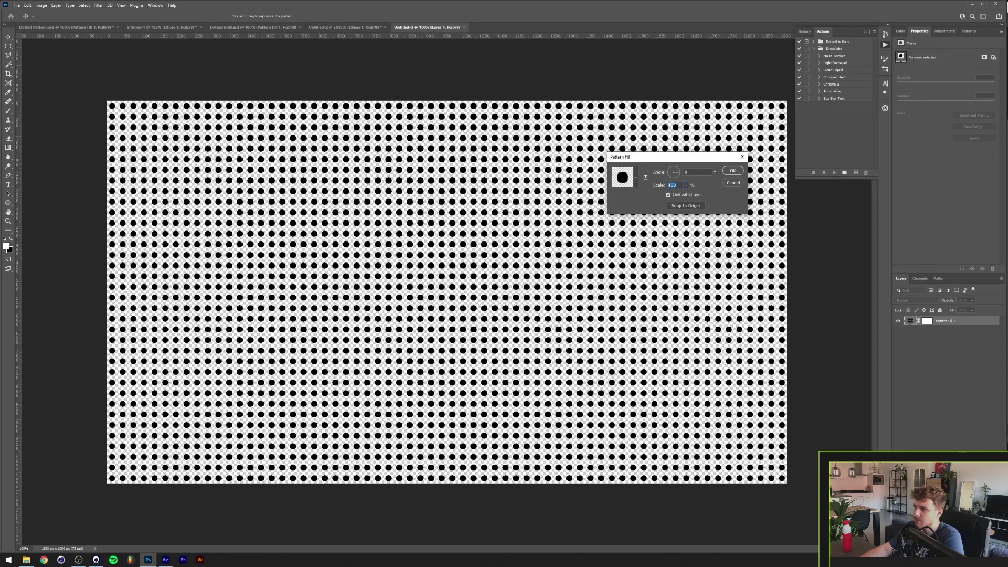
type("50")
key("Return")
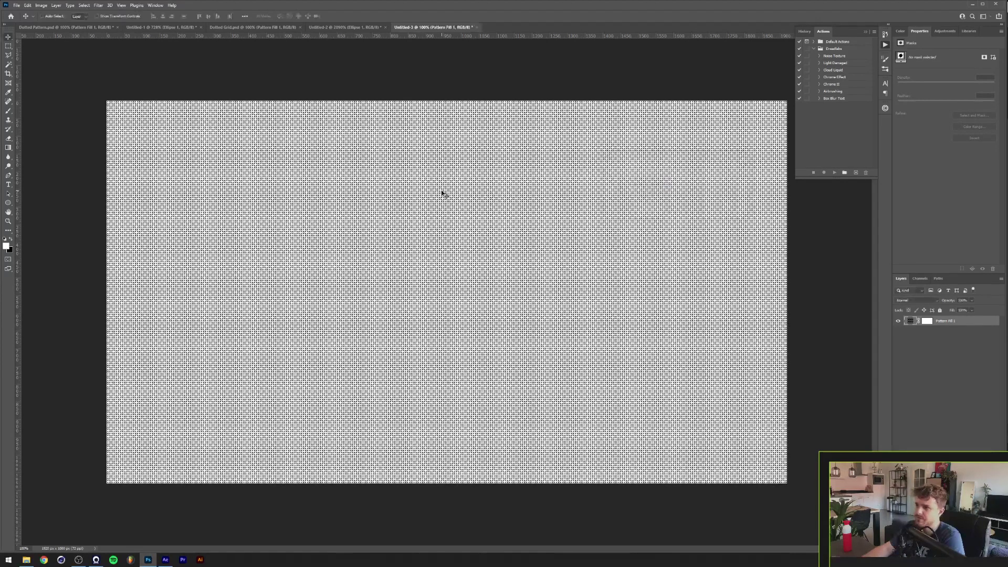
- Save the document as Dotted Grid.psd, replacing the existing file
key("ctrl+s")
left_click(480, 213)
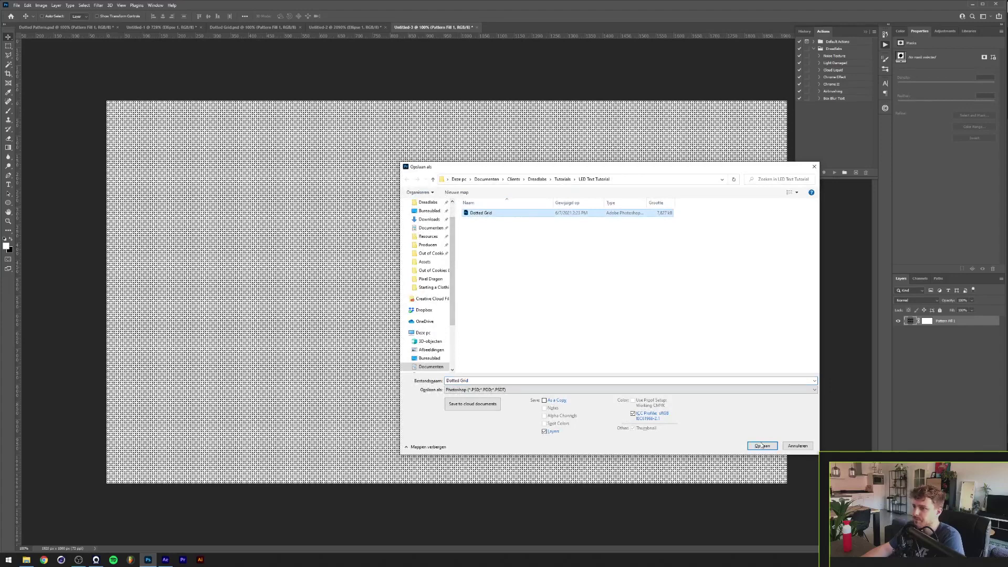
left_click(763, 446)
left_click(694, 280)
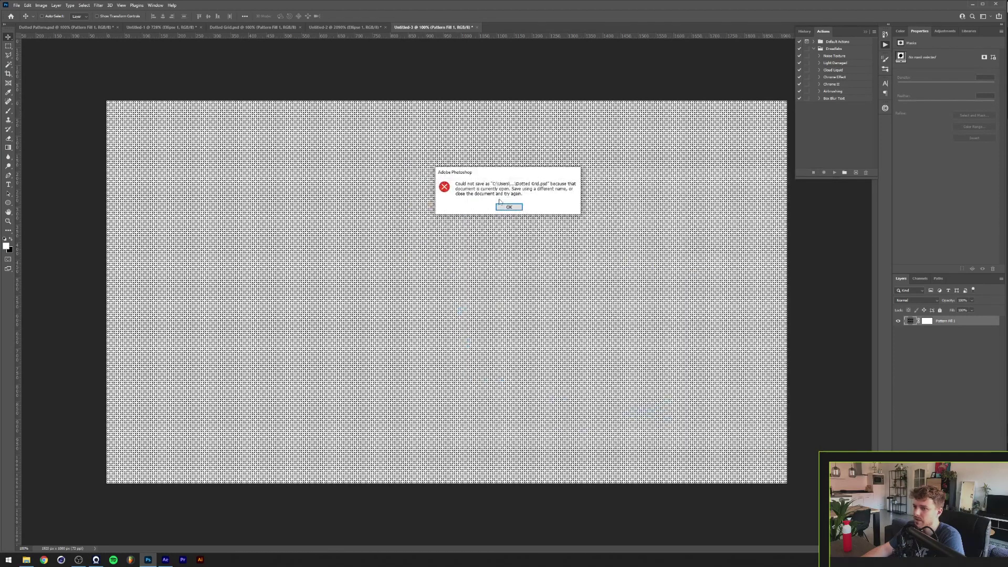
left_click(508, 208)
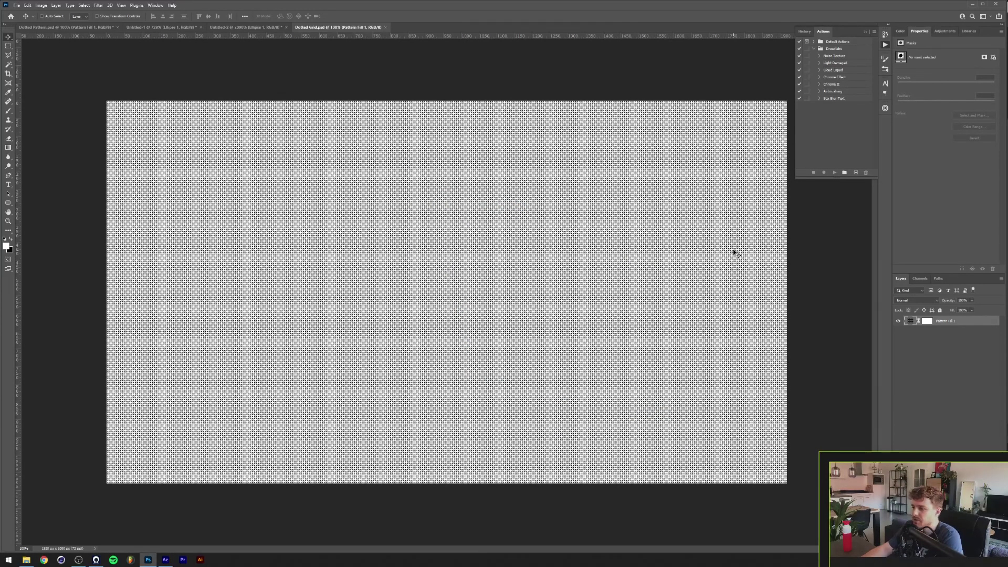
- In After Effects, create Comp 1 and import Dotted Grid.psd as merged footage
left_click(165, 560)
key("ctrl+n")
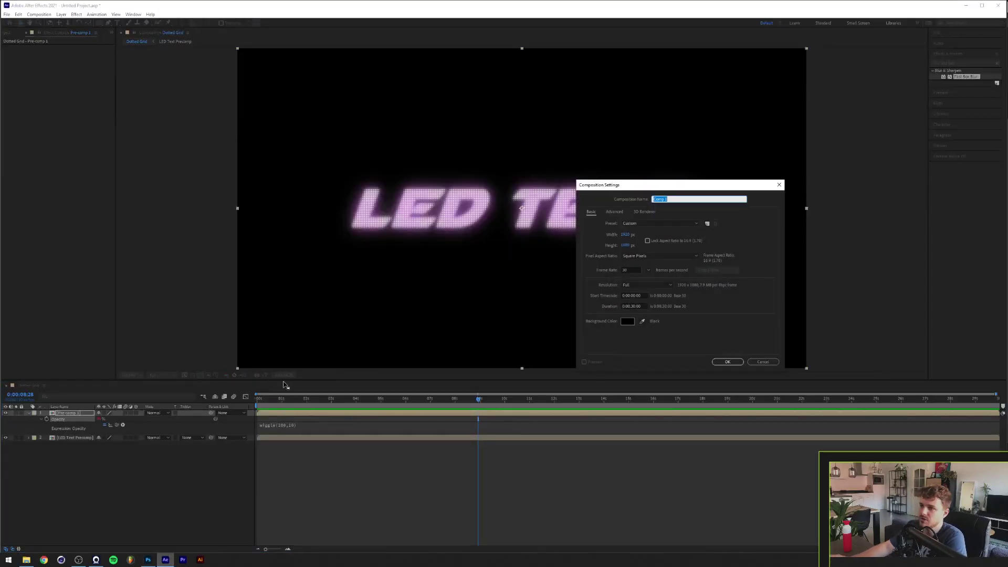
left_click(721, 362)
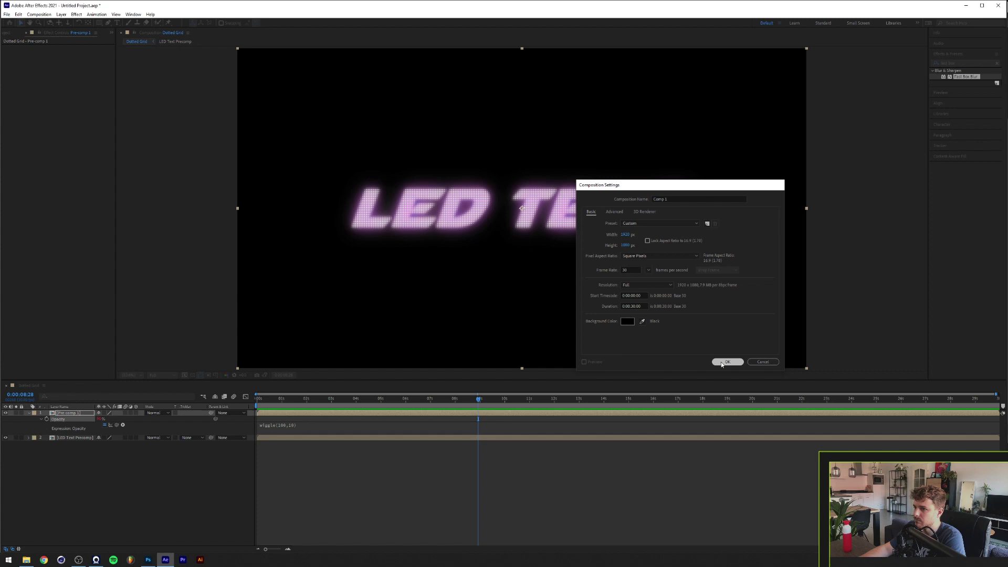
left_click(10, 33)
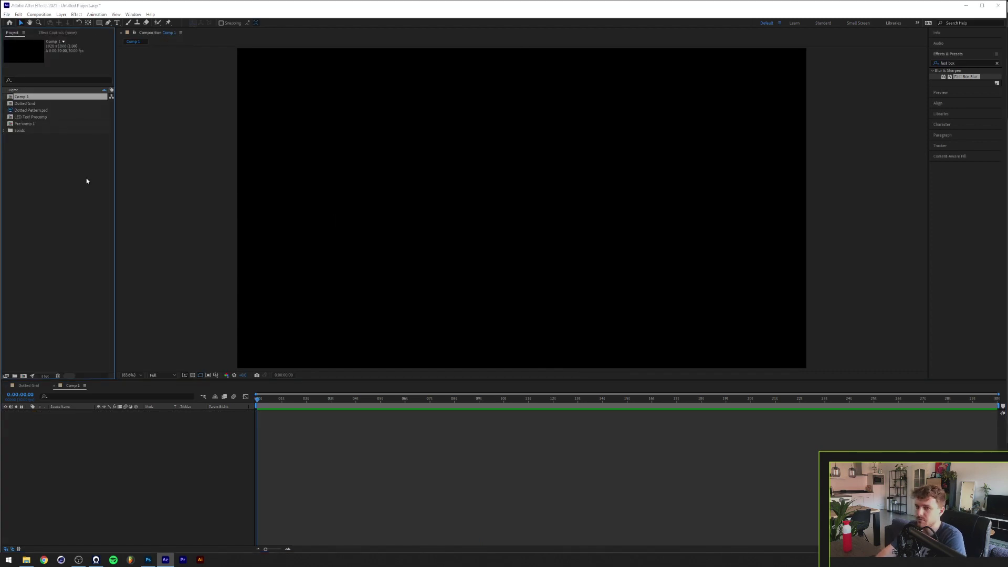
double_click(86, 178)
double_click(111, 71)
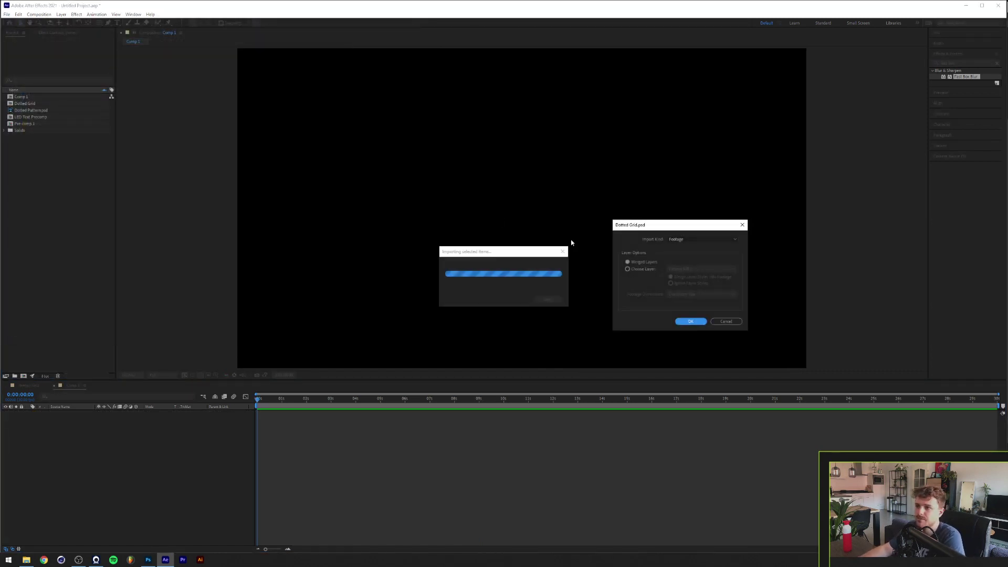
left_click(689, 320)
- Place Dotted Grid.psd in the Comp 1 timeline and toggle the transparency grid
left_click_drag(23, 110, 66, 454)
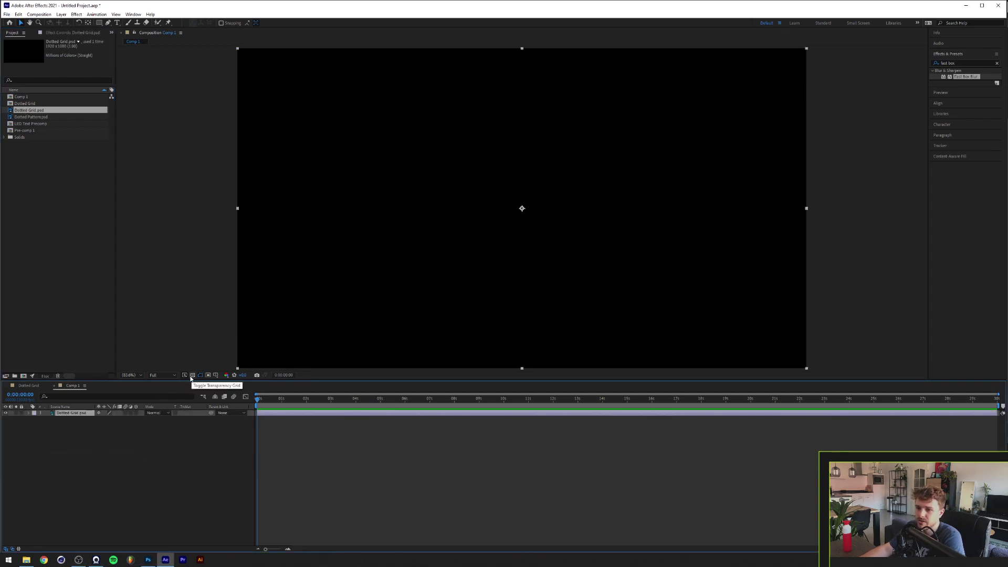
left_click(192, 376)
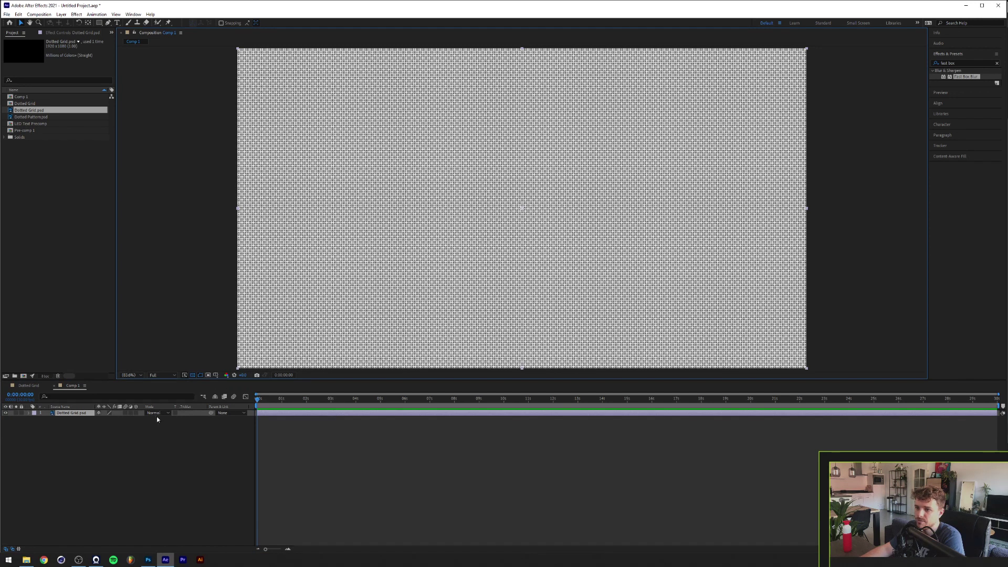
left_click(192, 376)
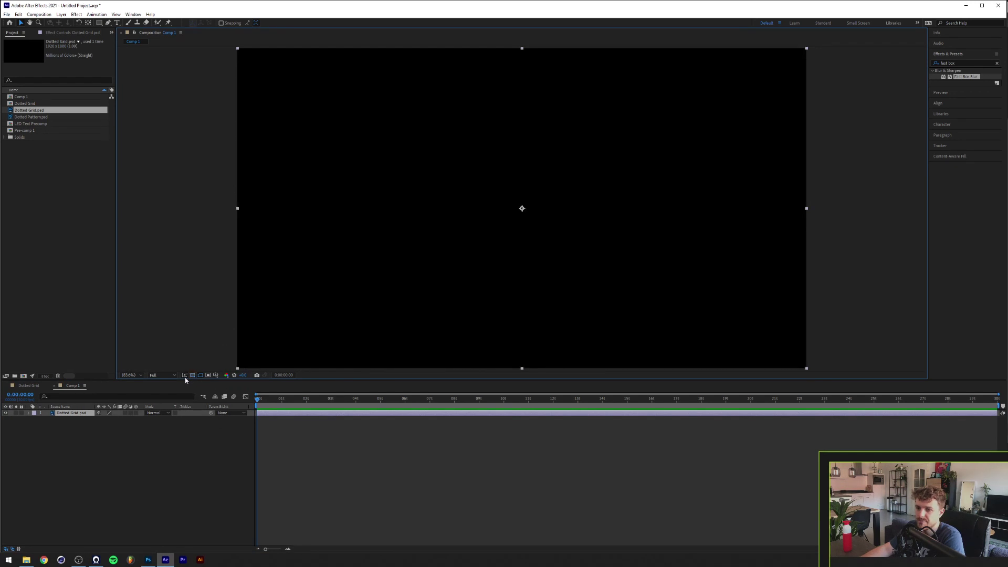
- Type DREADLABS text and centre it horizontally and vertically in the composition
left_click(116, 22)
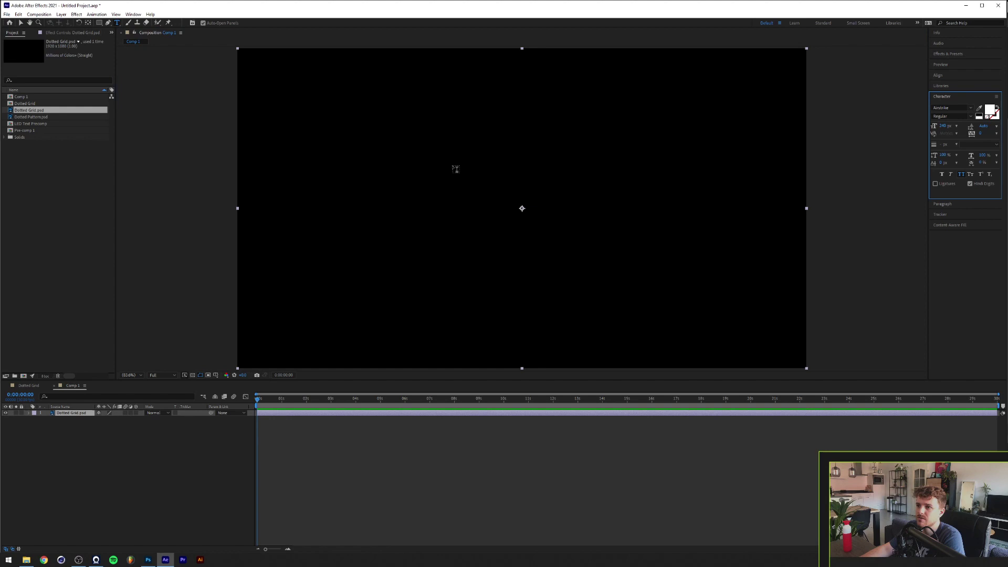
left_click(452, 165)
type("DReadlabs")
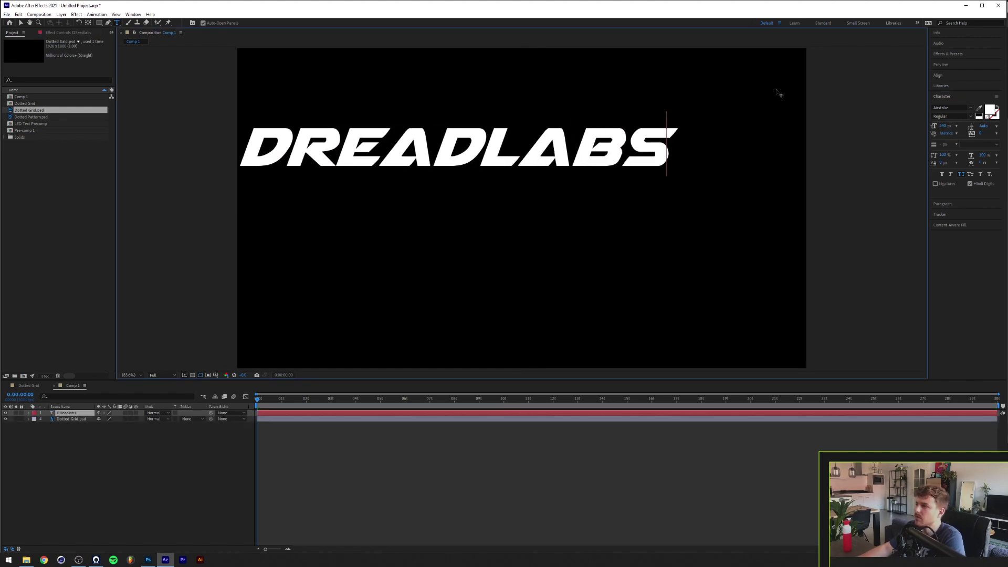
key("ctrl+a")
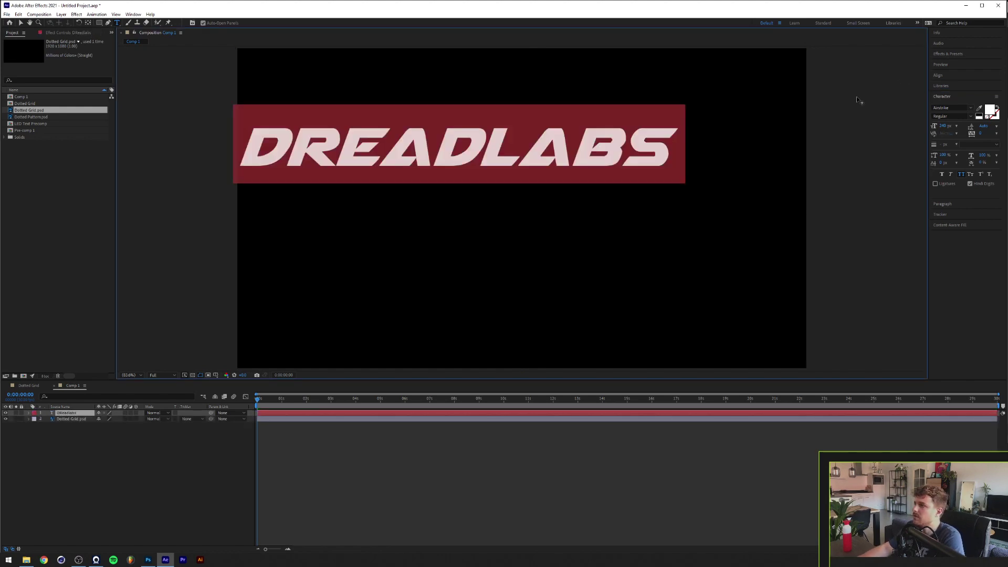
left_click(938, 75)
left_click(948, 93)
left_click(984, 93)
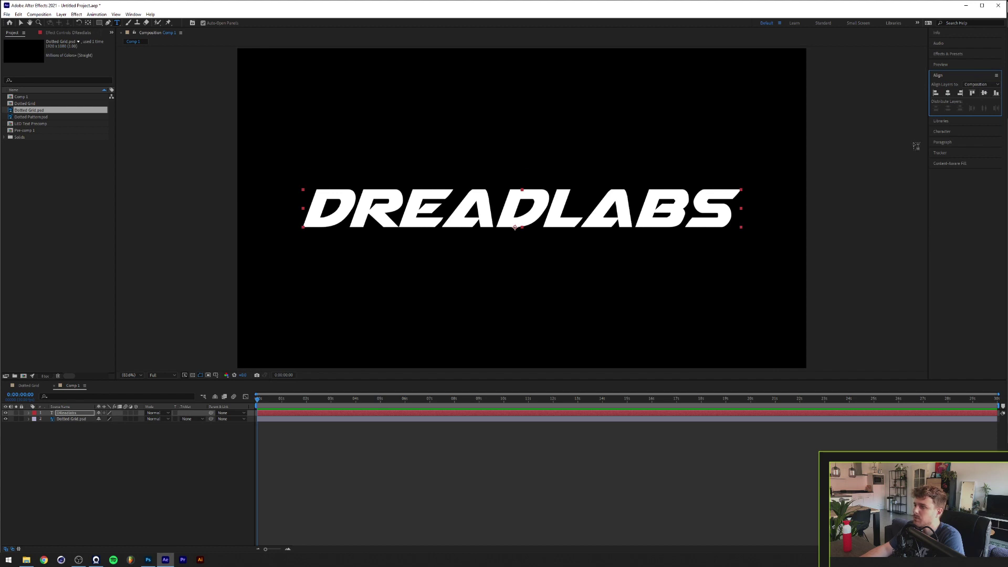
left_click(942, 131)
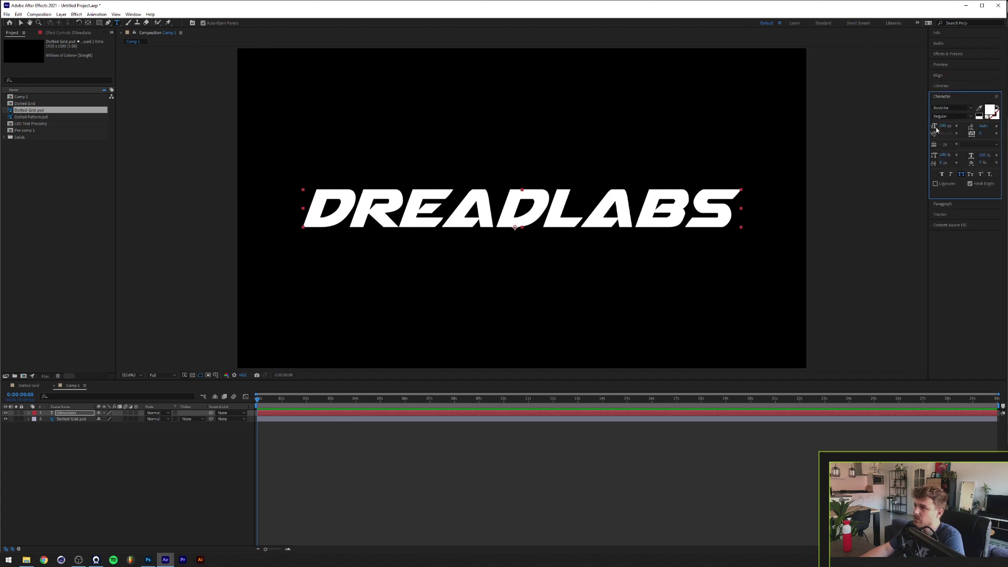
- Apply Fast Box Blur with radius 2 and move the text below Dotted Grid.psd
left_click(959, 54)
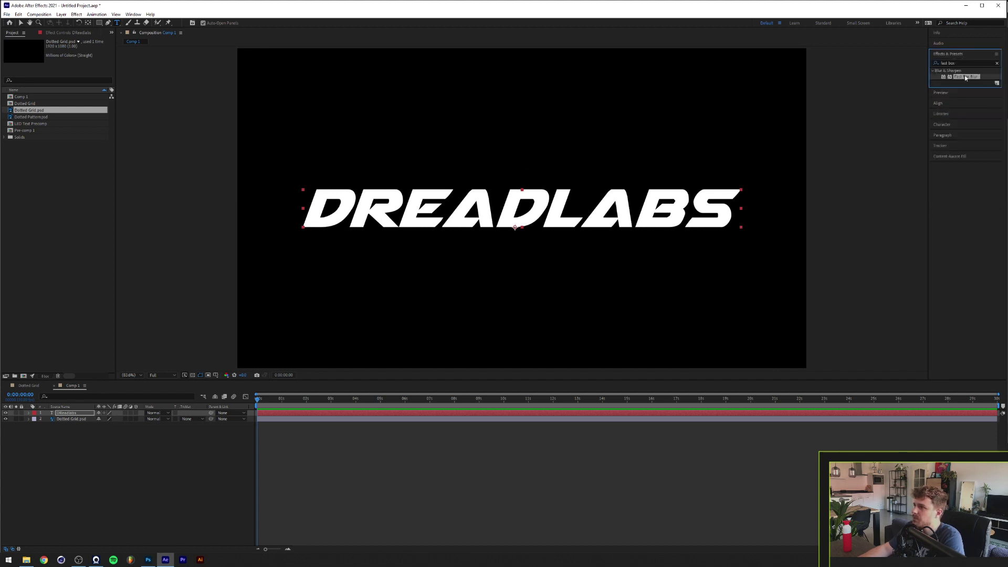
left_click_drag(976, 78, 71, 414)
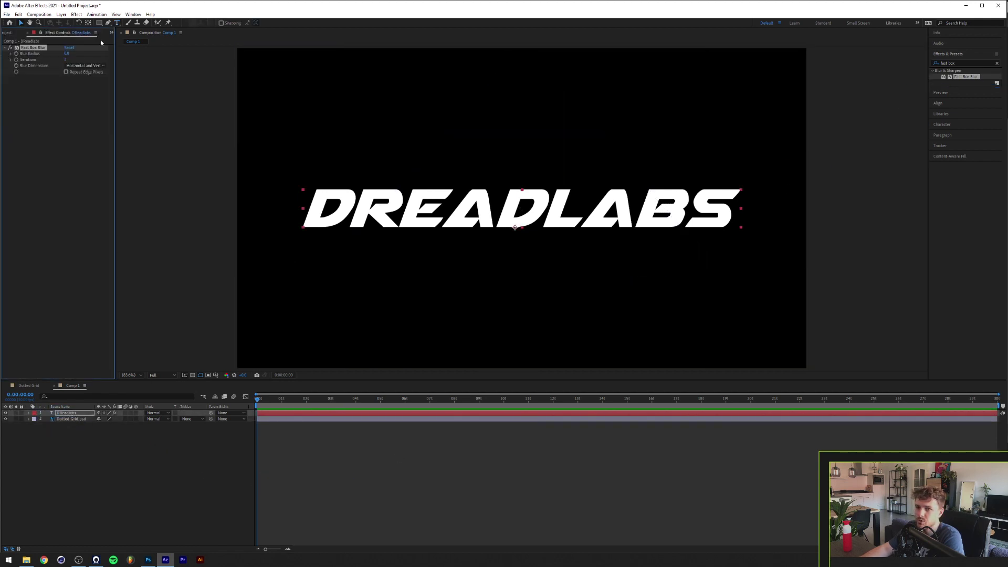
left_click(66, 53)
type("2")
key("Return")
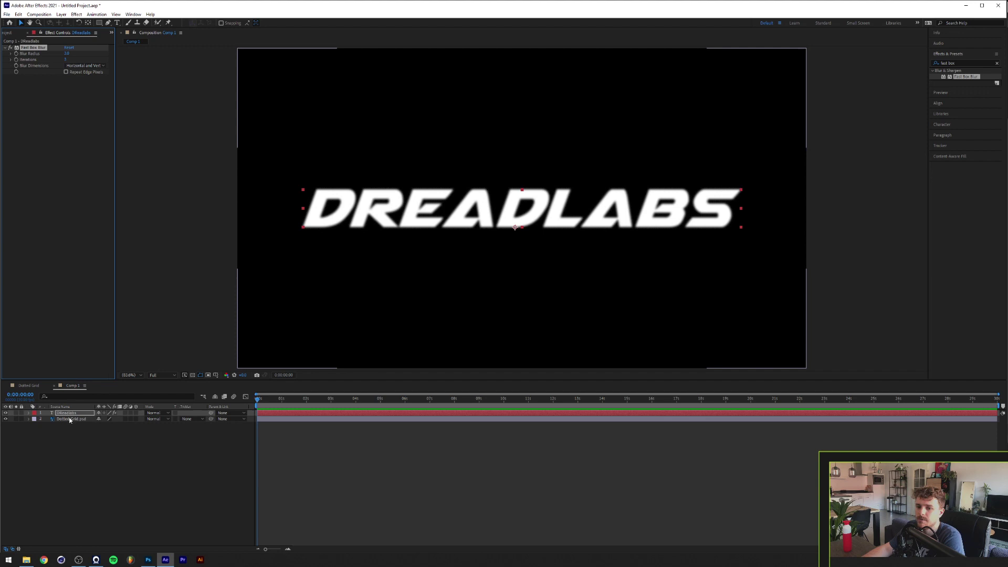
left_click_drag(74, 413, 74, 426)
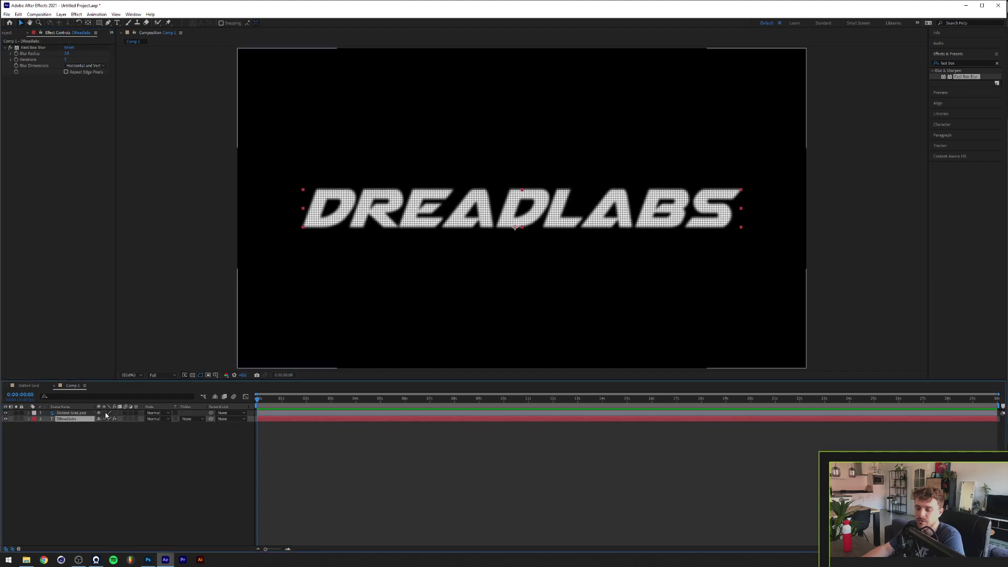
left_click(187, 418)
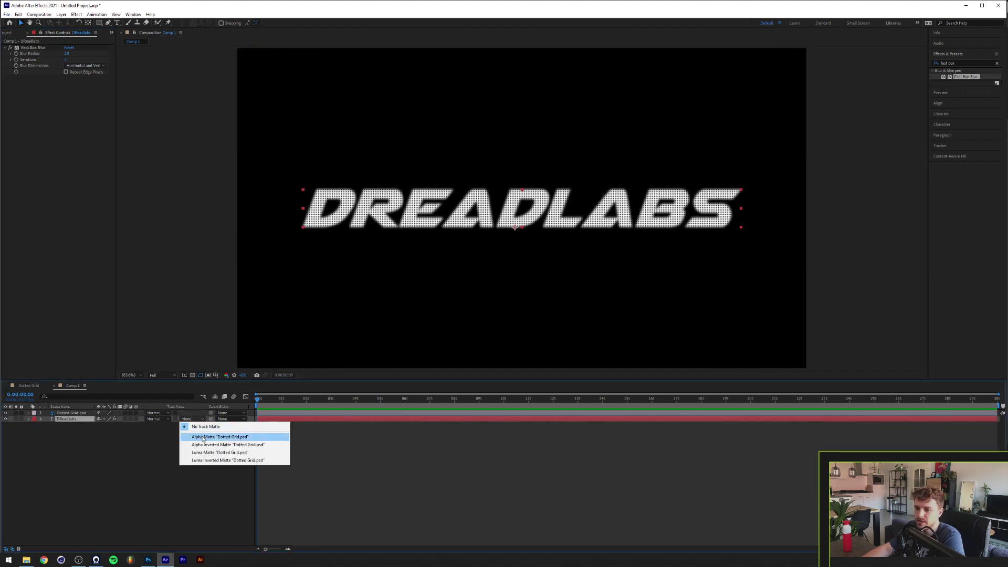
- Set the text's Track Matte to Alpha Matte 'Dotted Grid.psd', inspect the dots, then fit view
left_click(203, 437)
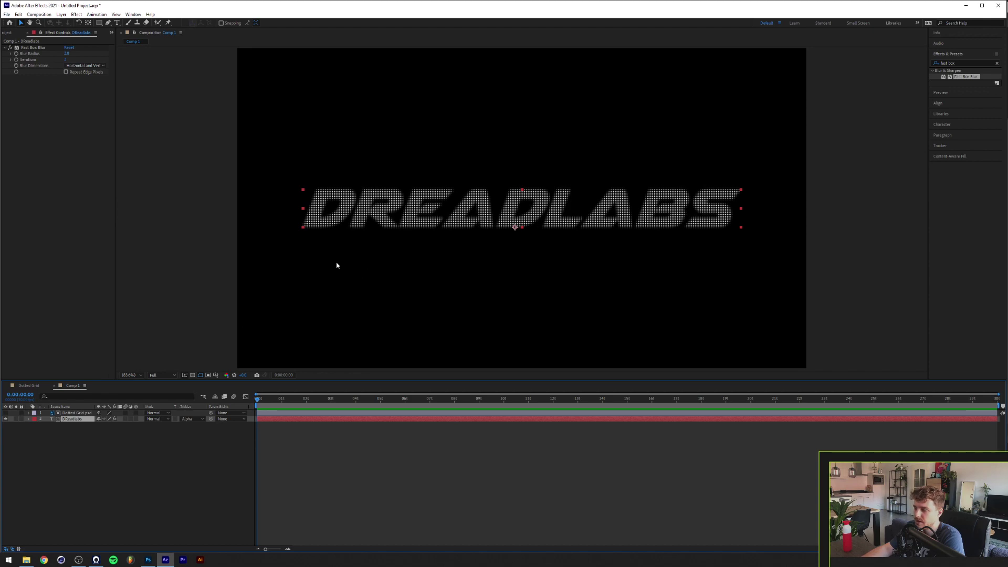
scroll(576, 231, "up", 5)
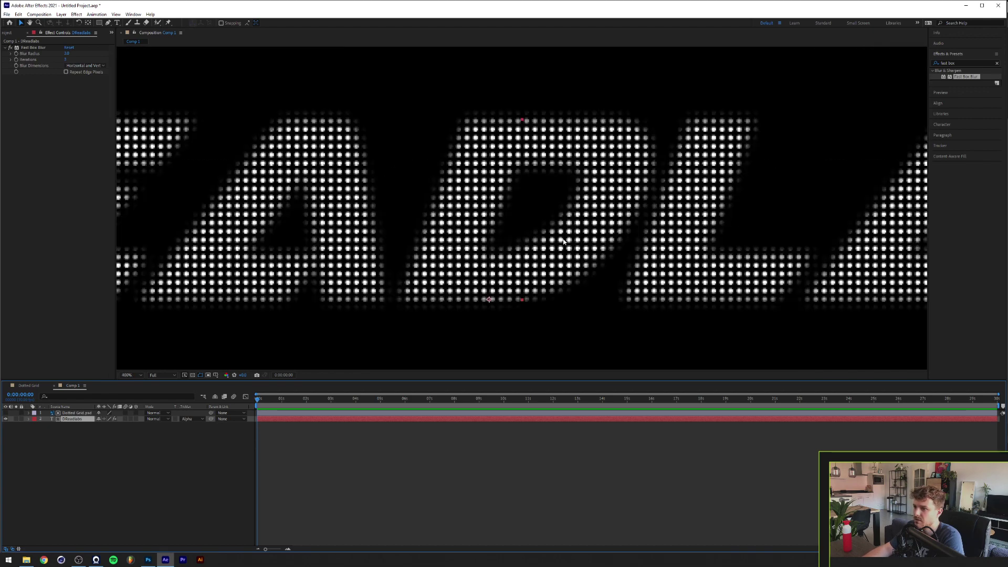
scroll(547, 266, "down", 5)
scroll(533, 224, "up", 3)
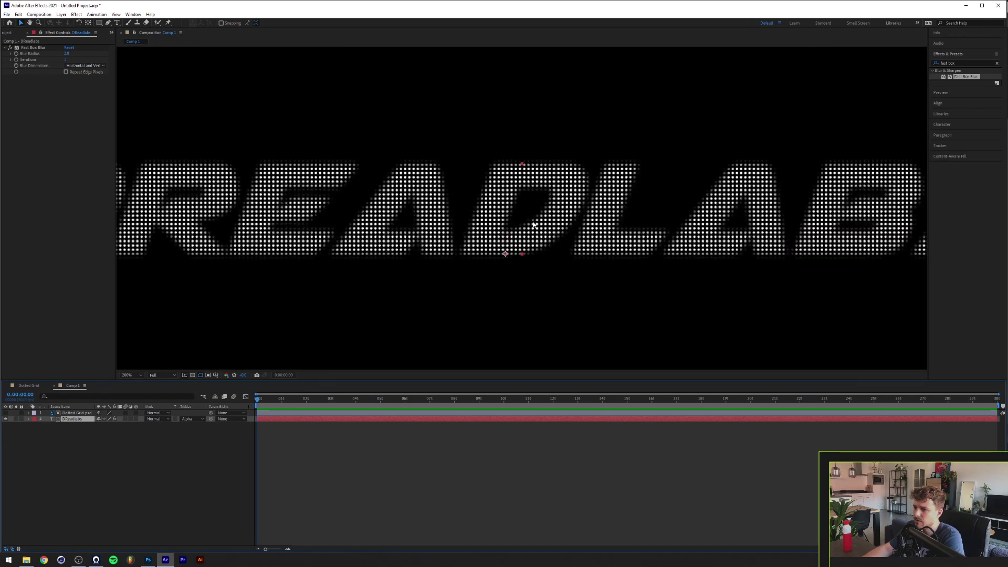
scroll(493, 245, "up", 2)
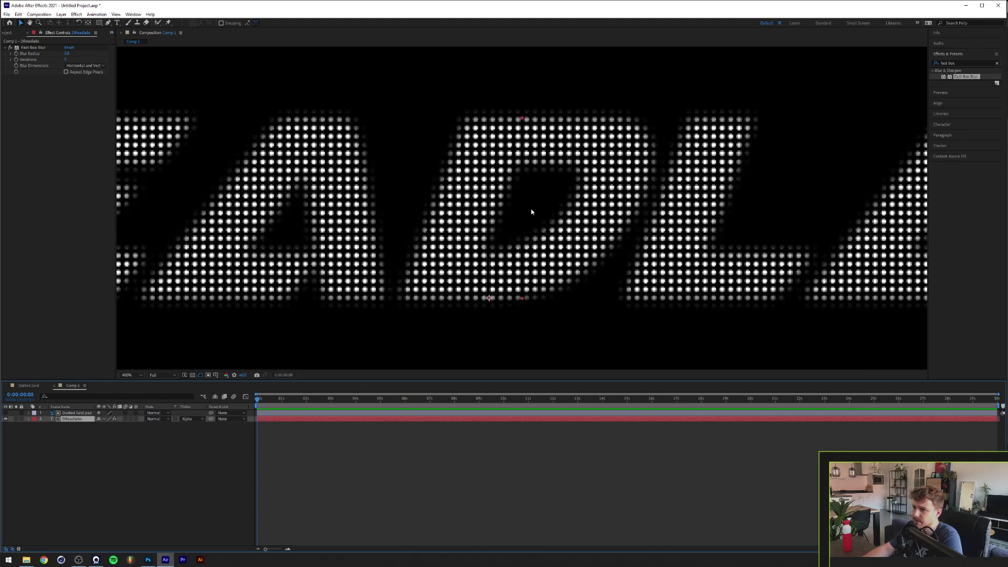
scroll(517, 205, "down", 3)
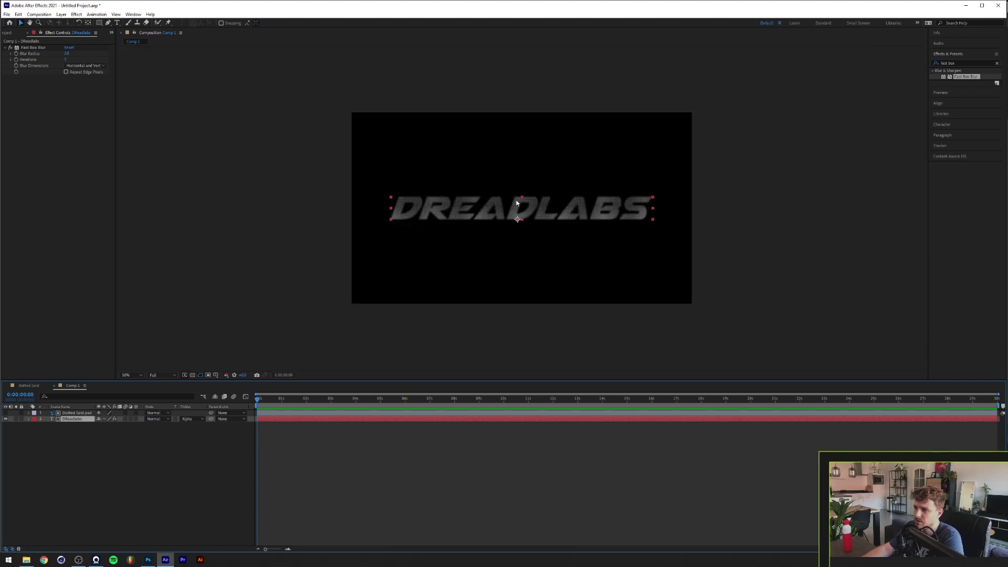
scroll(517, 203, "up", 1)
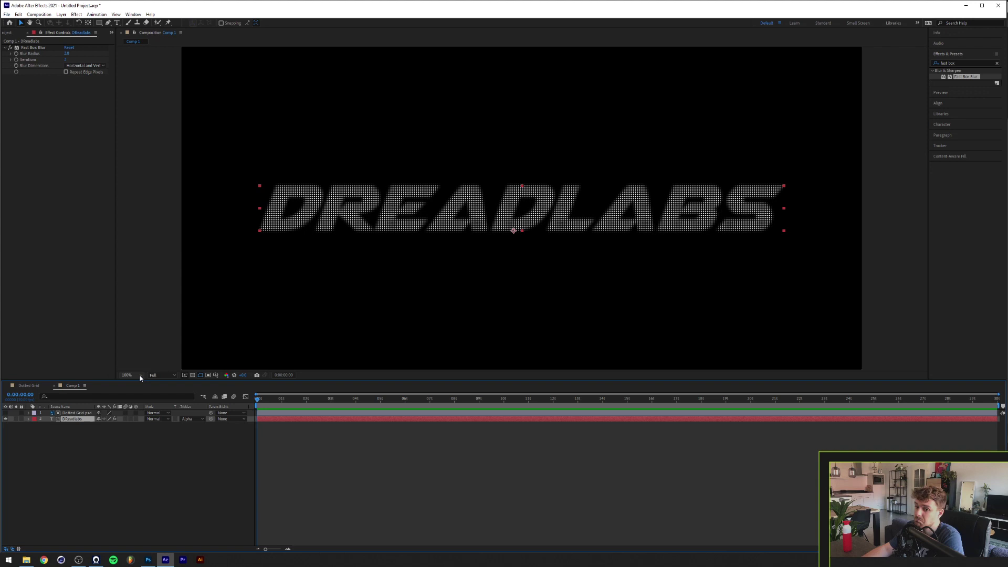
left_click(127, 374)
left_click(138, 405)
left_click(76, 413)
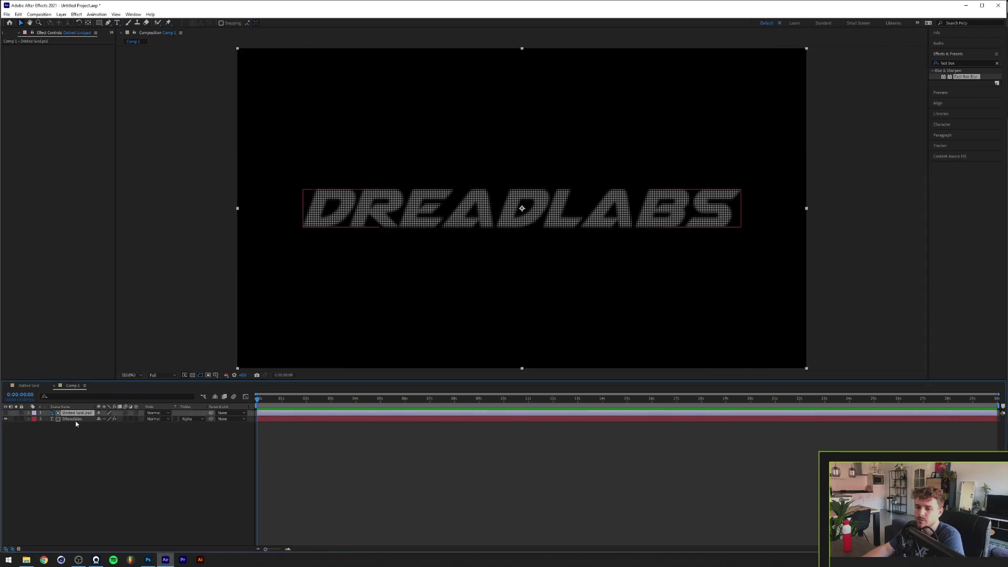
- Pre-compose the text and dot grid layers as 'Text Precomp' and duplicate it
left_click(75, 419, "shift")
right_click(92, 413)
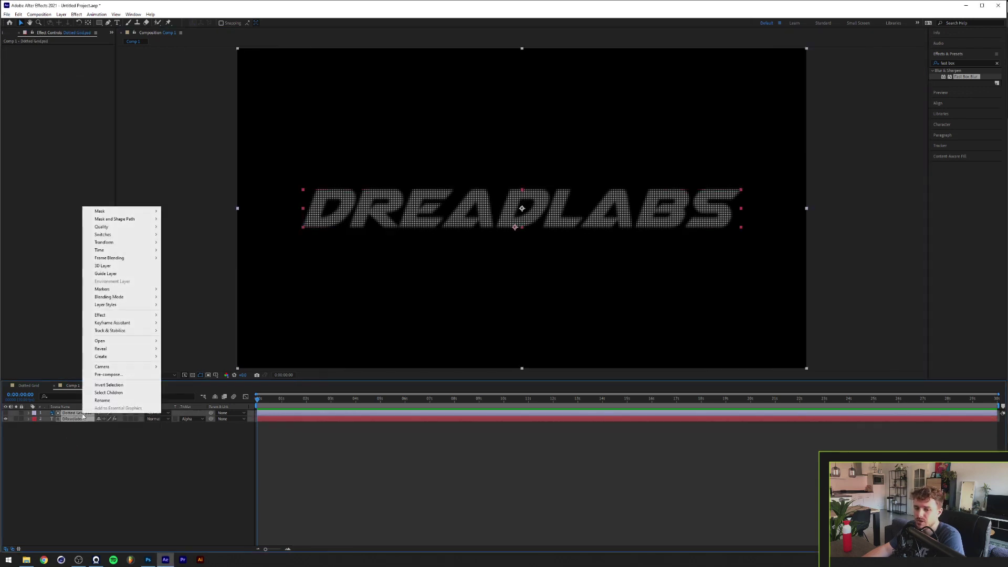
left_click(105, 375)
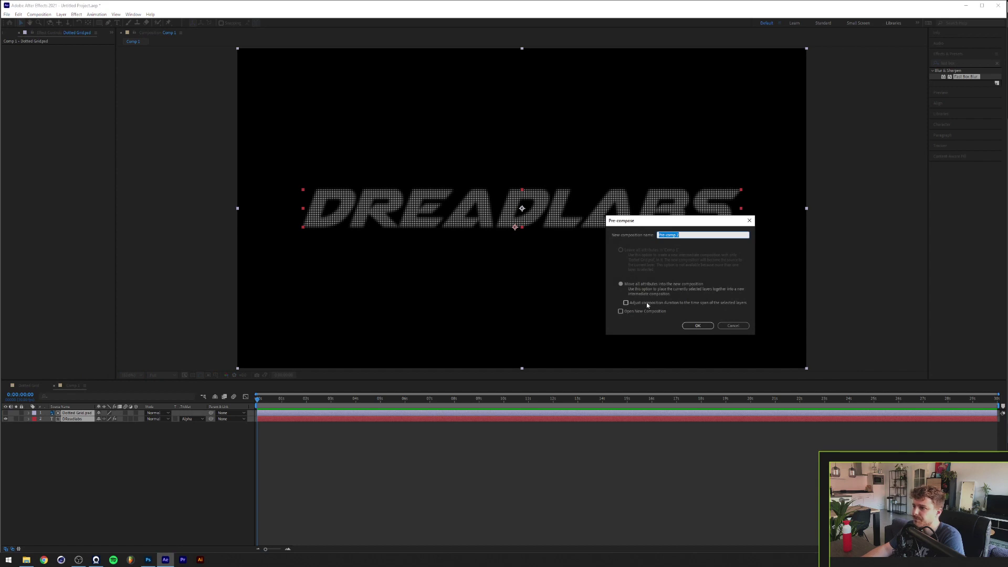
type("Text Precomp")
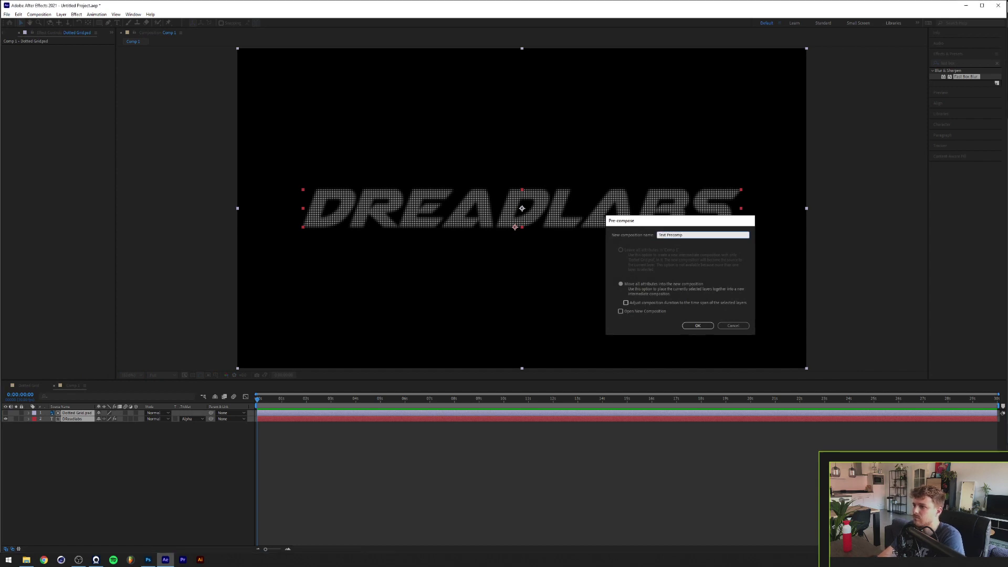
key("Return")
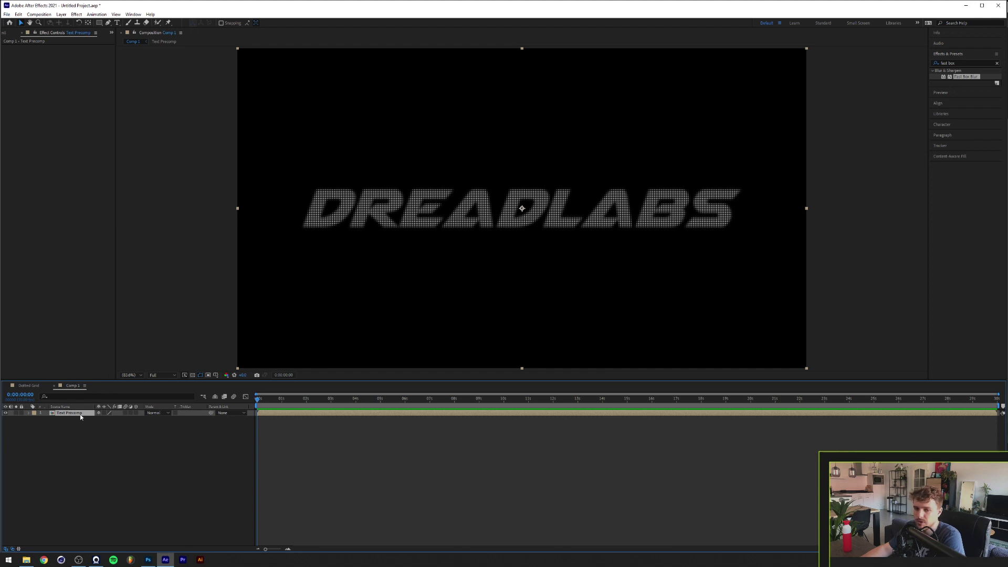
key("ctrl+d")
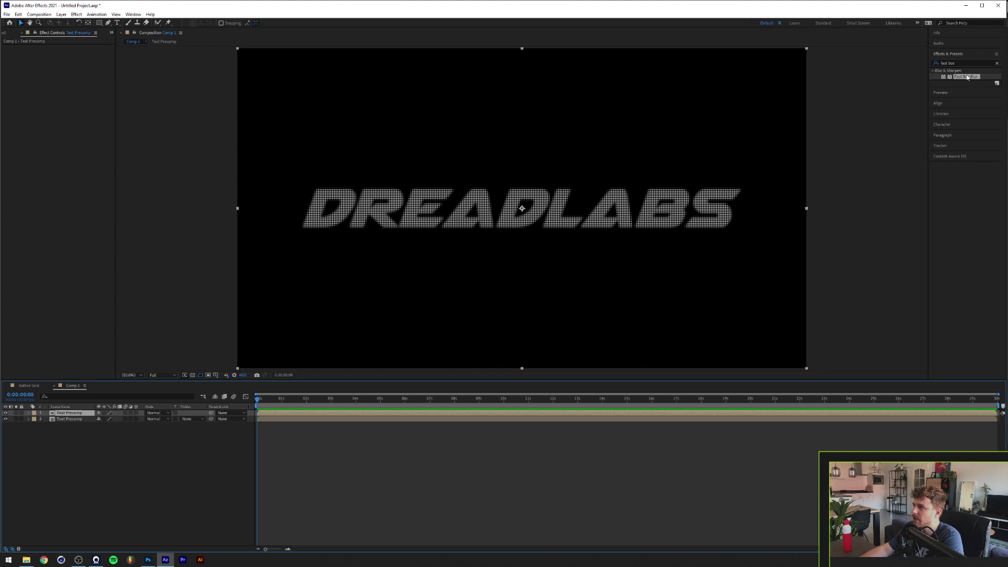
- Apply Fast Box Blur with radius 3 to the top Text Precomp copy
left_click_drag(966, 77, 89, 414)
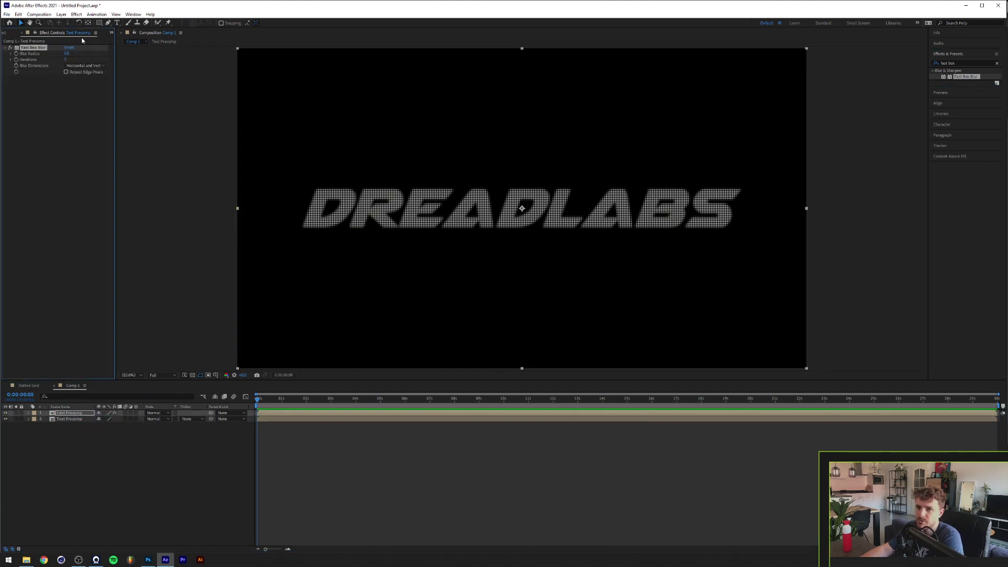
left_click(66, 54)
type("3")
key("Return")
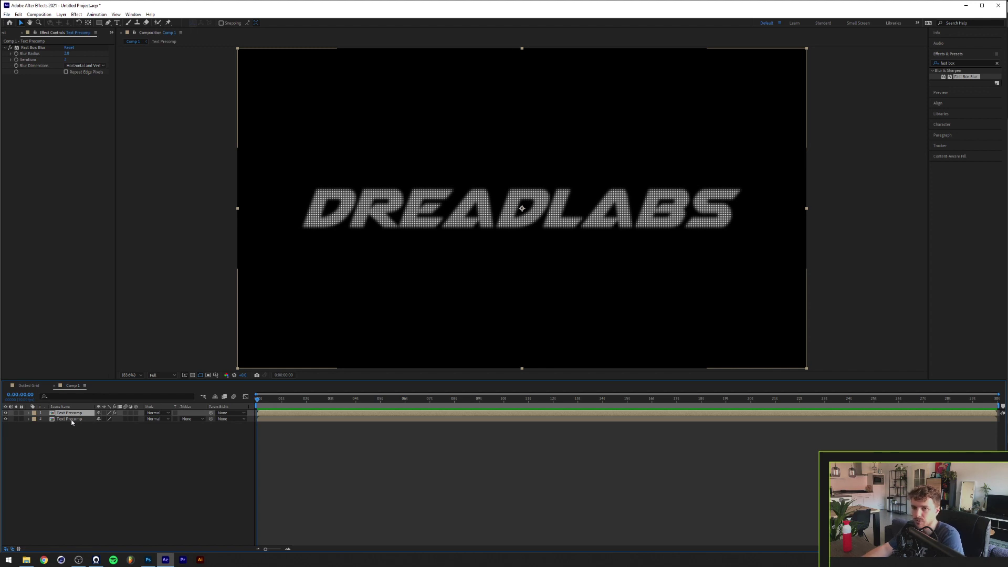
- Add two more duplicates with blur radii of 10 and 30
key("ctrl+d")
left_click(67, 53)
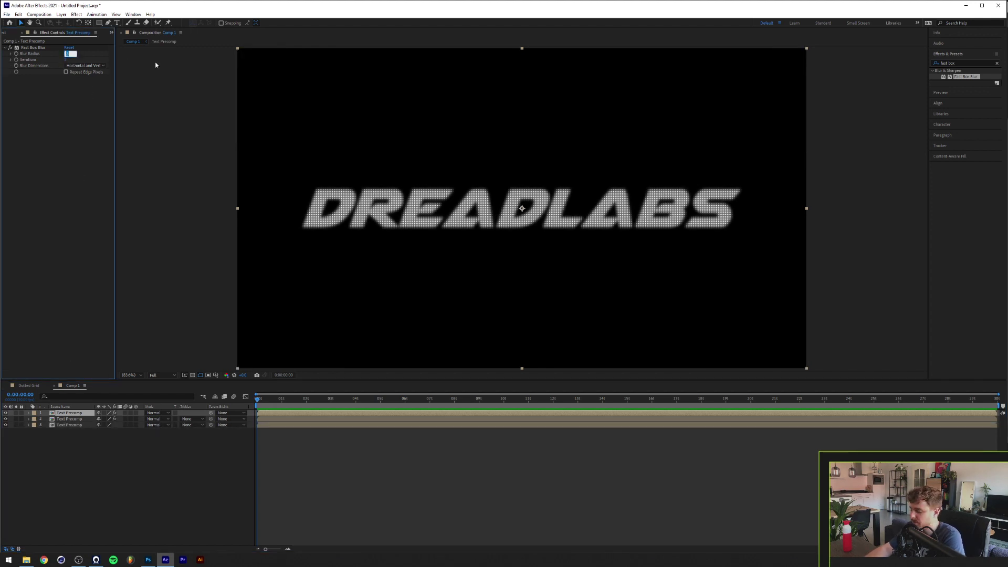
type("10")
key("Return")
key("ctrl+d")
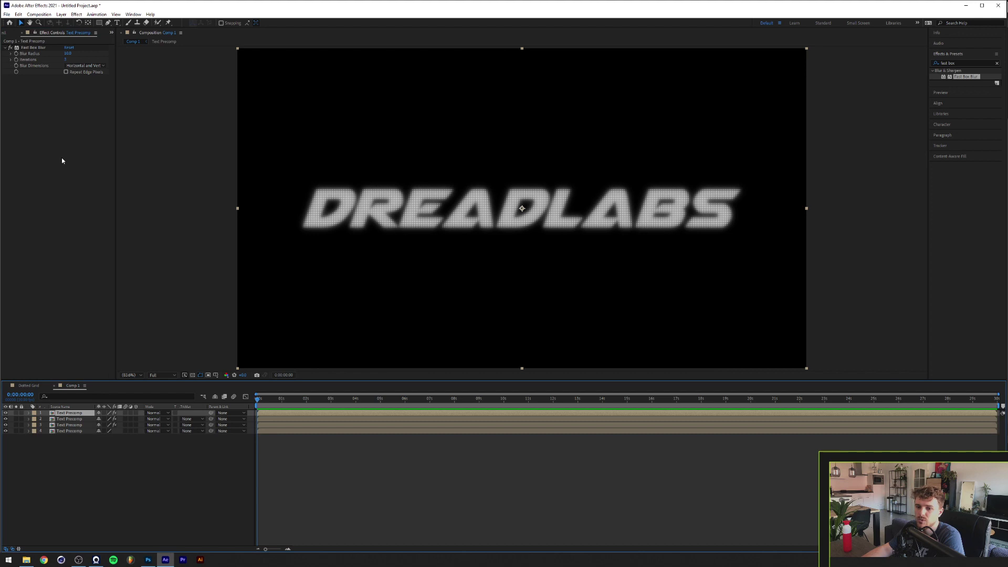
left_click(68, 53)
type("30")
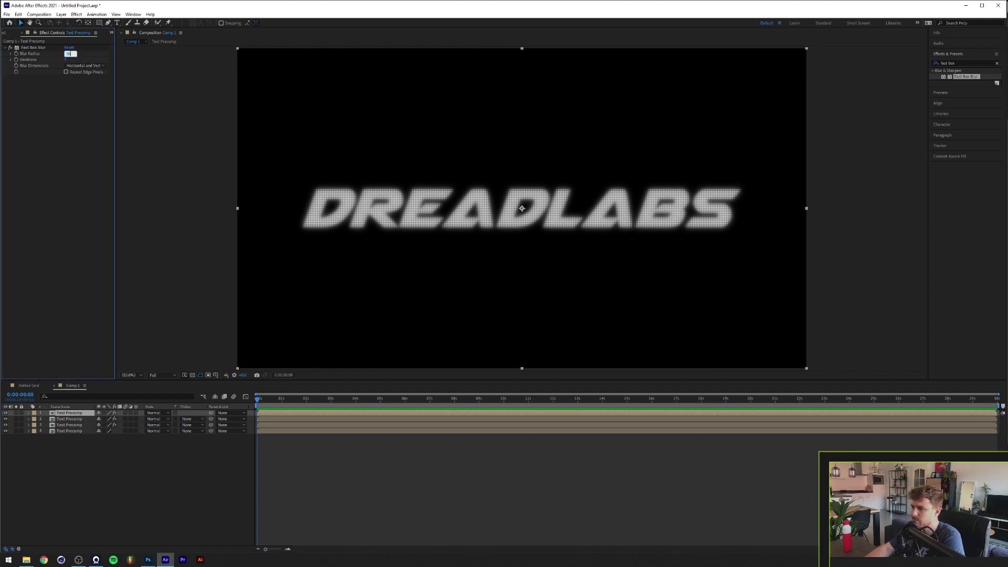
key("Return")
left_click(68, 15)
- Add an adjustment layer with Glow and set its second colour to saturated purple
mouse_move(74, 23)
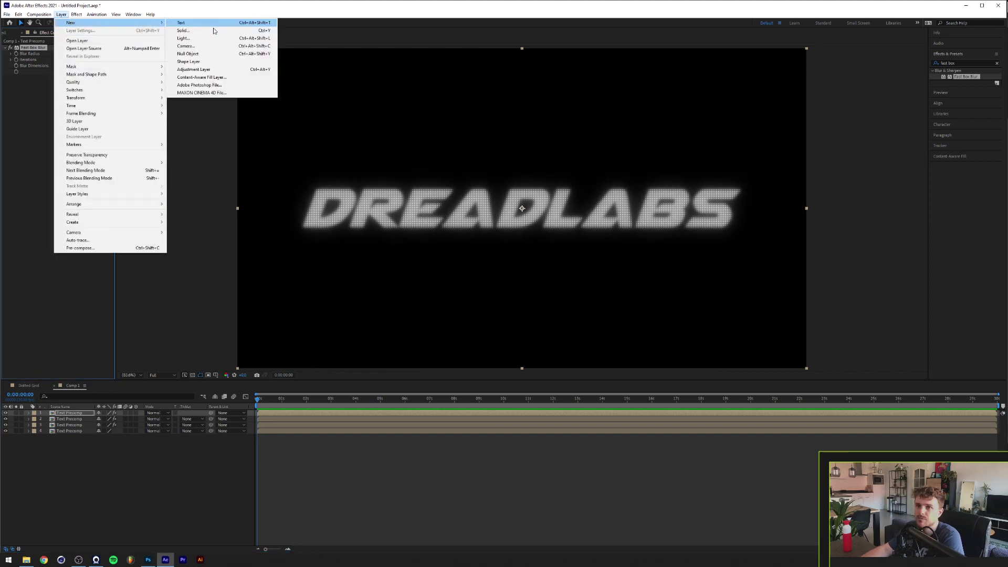
left_click(209, 69)
left_click(965, 63)
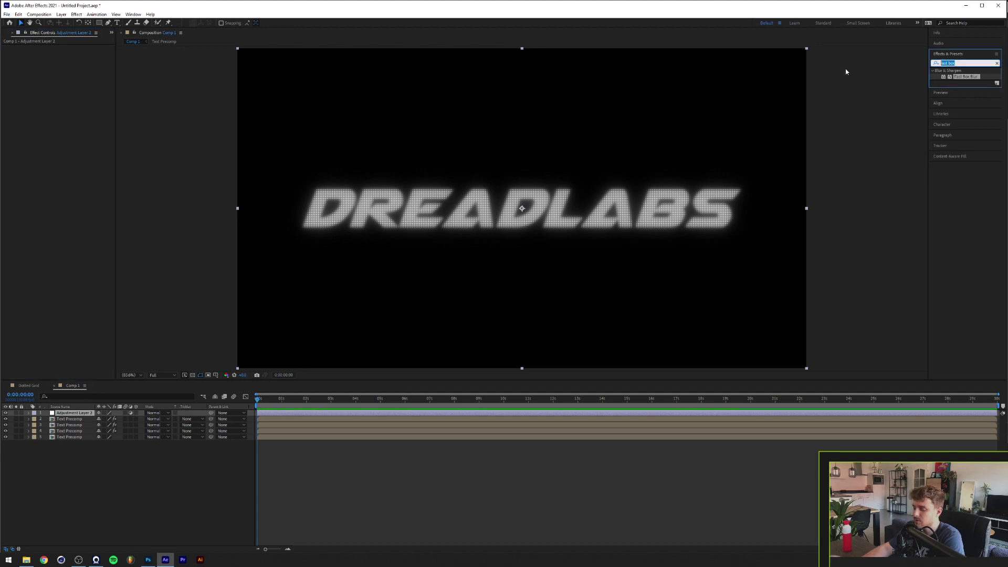
type("glow")
left_click_drag(959, 106, 83, 414)
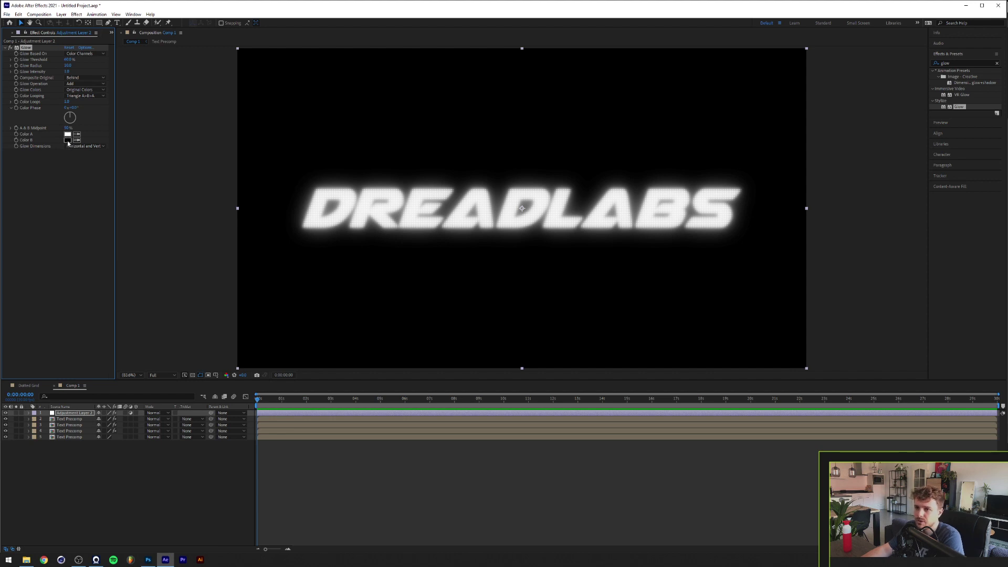
left_click(67, 140)
left_click(695, 258)
left_click(685, 241)
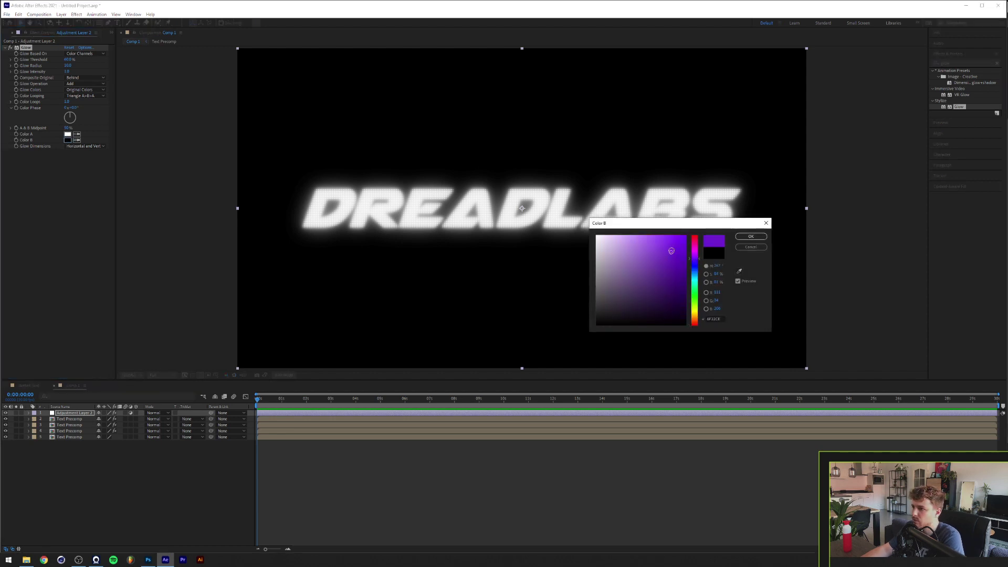
- Base the glow on alpha, with threshold 50%, radius 50, and original composited on top
left_click(86, 53)
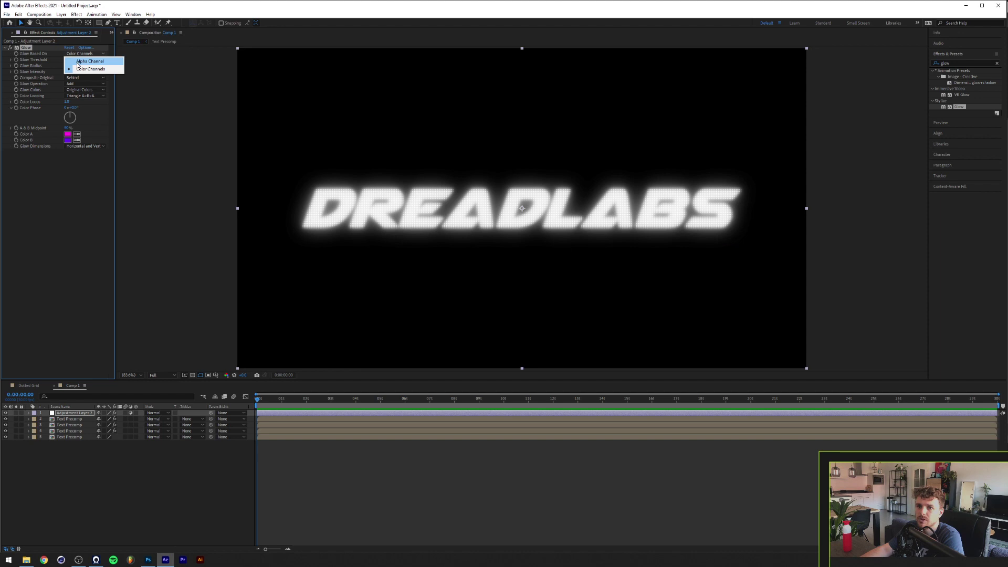
left_click(67, 65)
type("50")
key("Return")
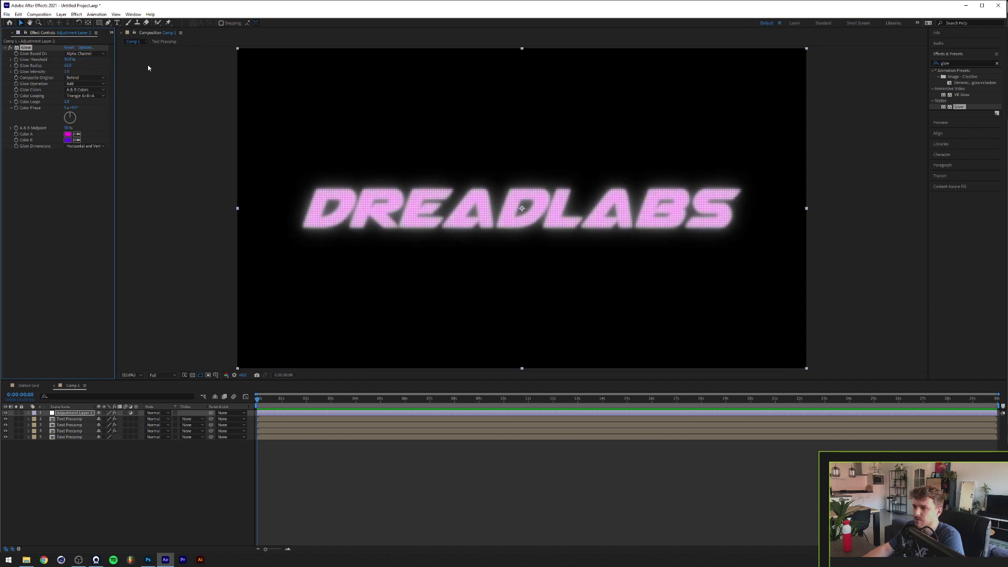
left_click(67, 66)
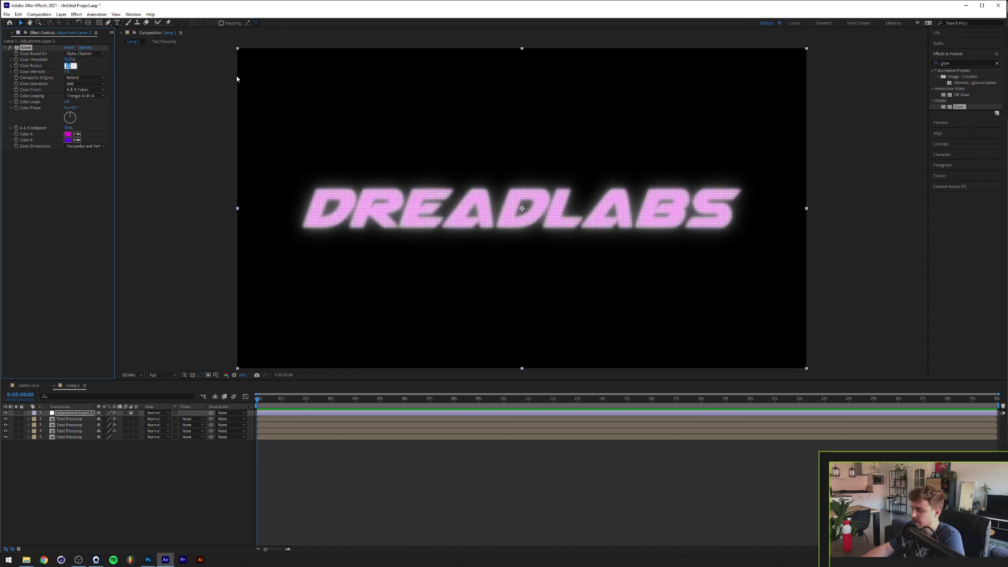
type("50")
key("Return")
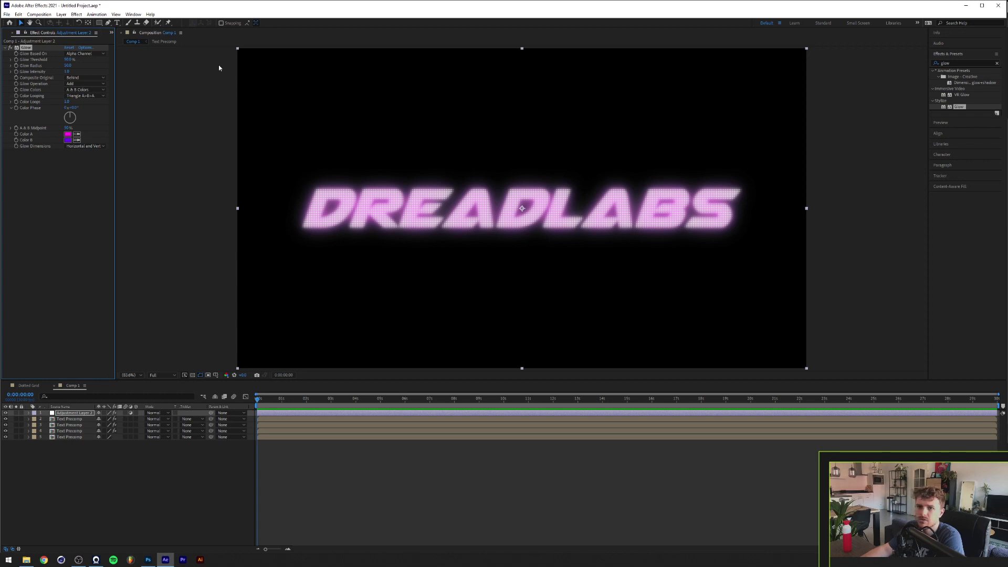
left_click(75, 80)
left_click(77, 81)
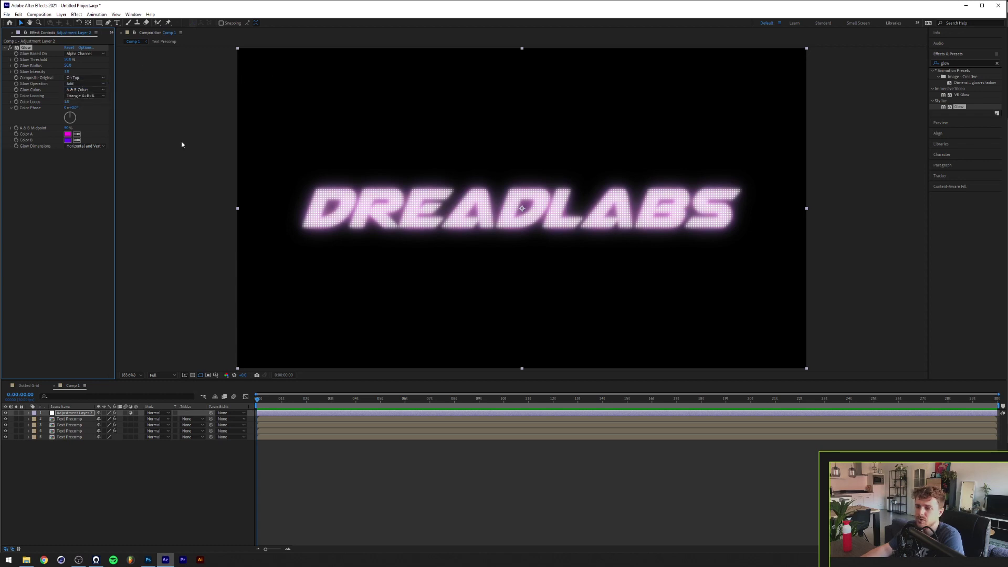
left_click(599, 221)
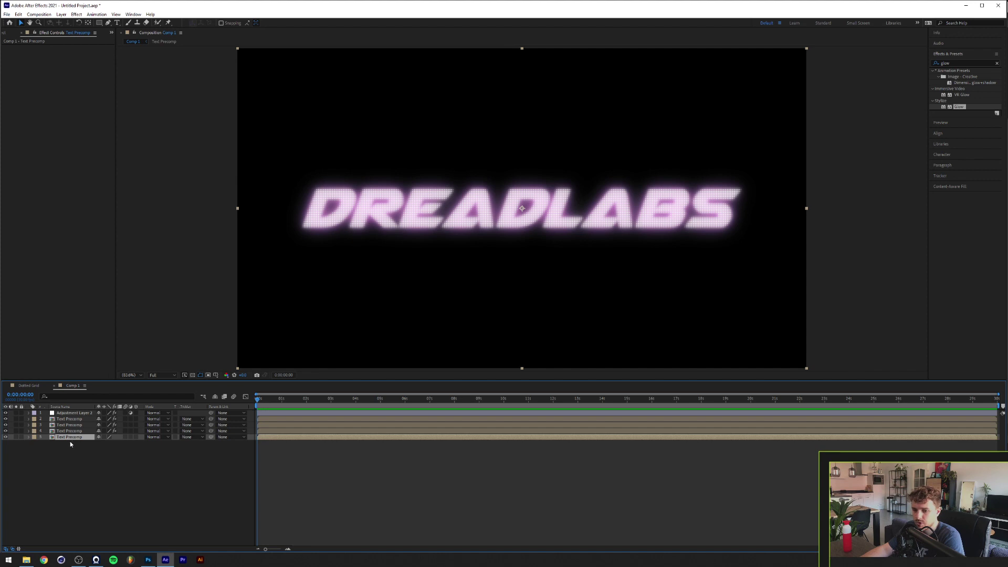
- Duplicate the bottom Text Precomp, then pre-compose the glow and blurred layers as 'Glow Pre-comp'
key("ctrl+d")
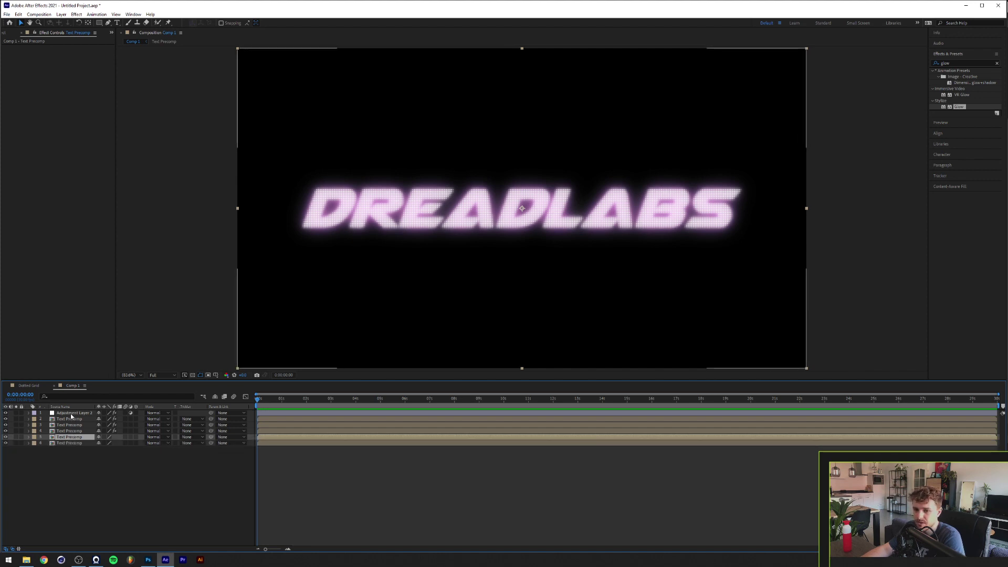
left_click(72, 414, "shift")
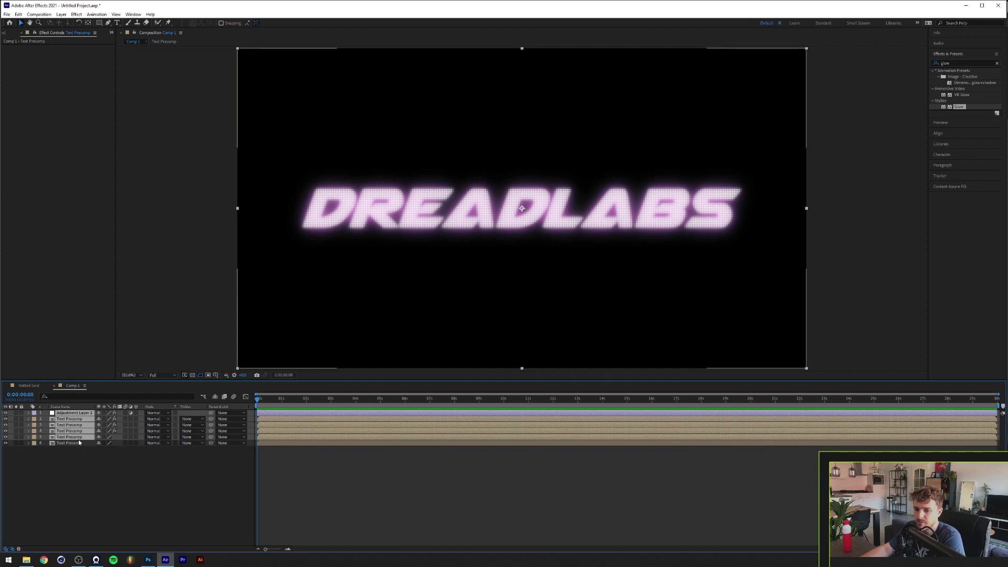
right_click(80, 437)
left_click(105, 397)
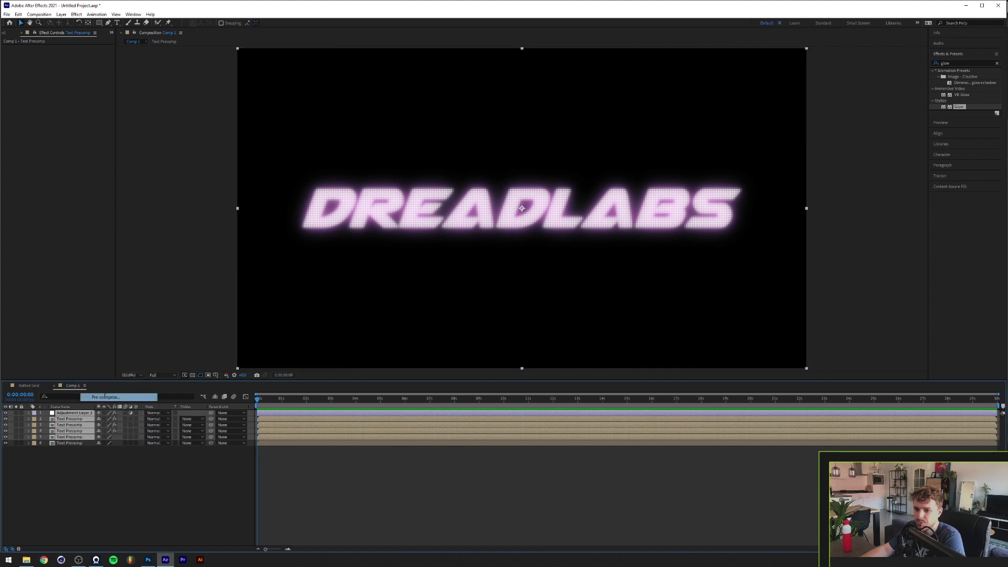
type("G")
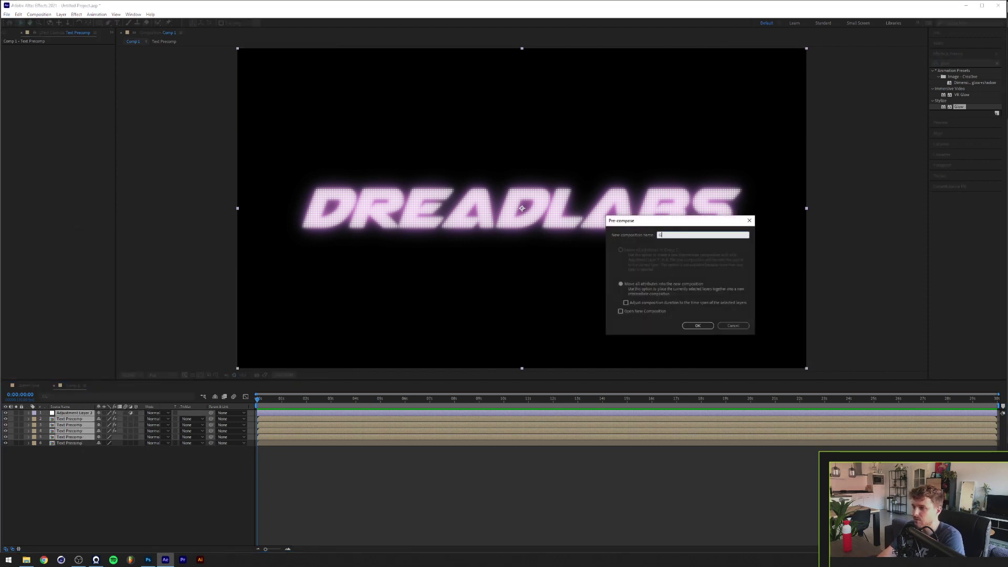
type("low Pre-comp")
key("Return")
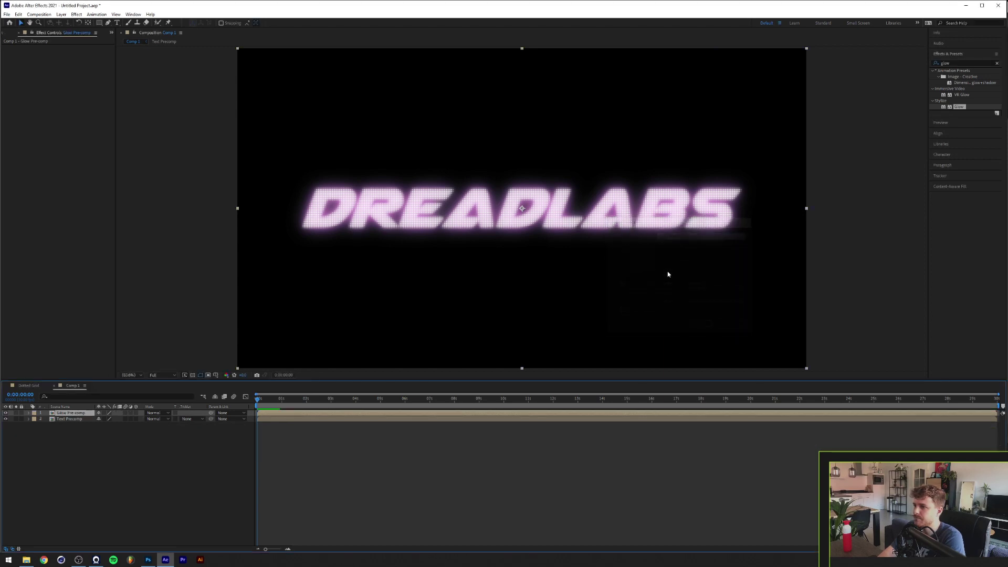
- Add the expression wiggle(100,10) to the Glow Pre-comp's Opacity
key("t")
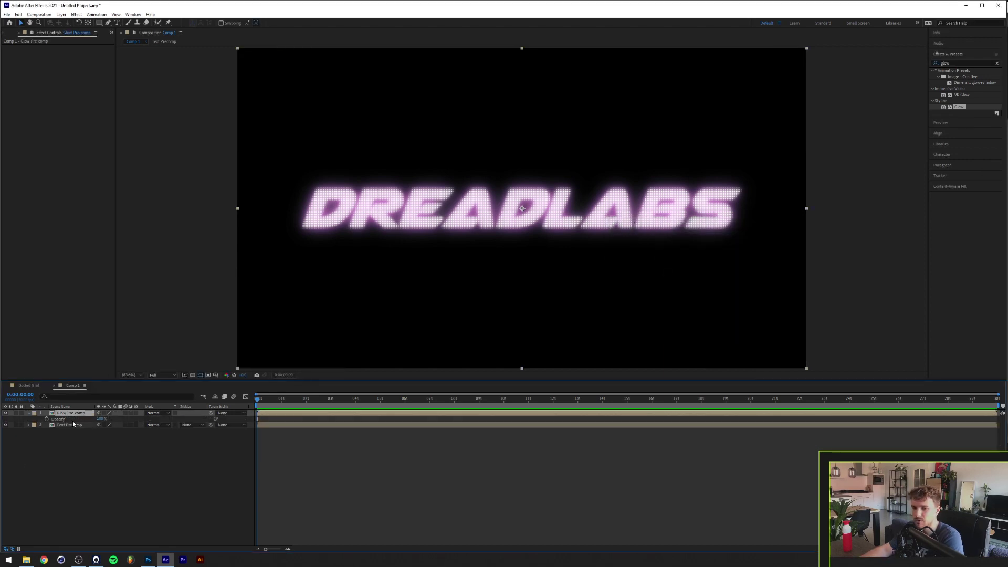
left_click(46, 420, "alt")
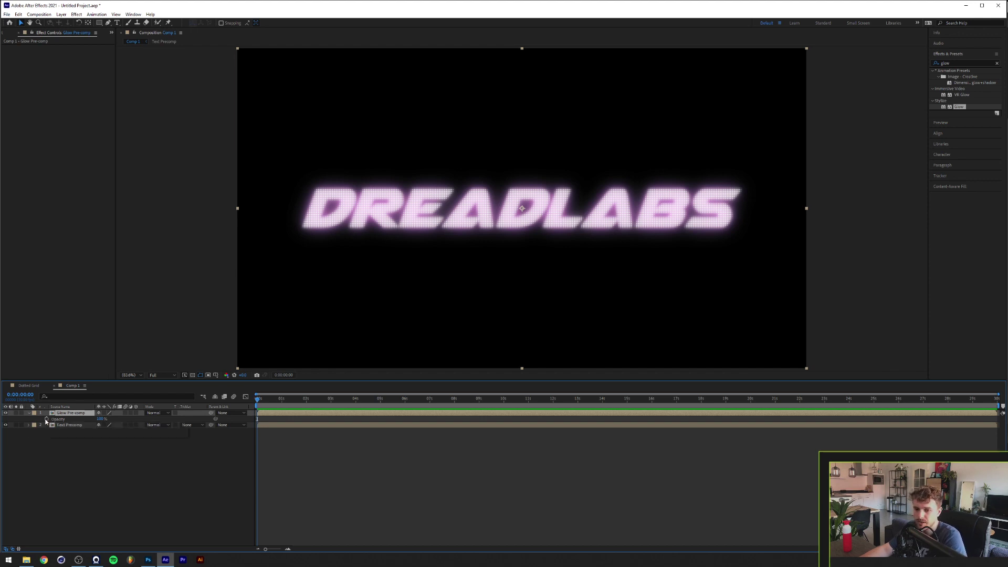
type("wiggle(100,10")
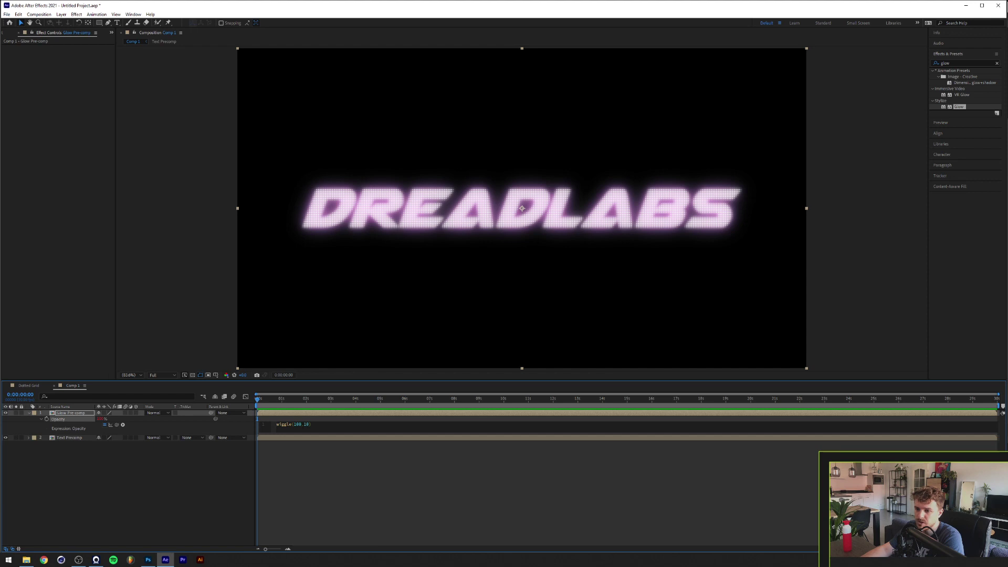
left_click(240, 399)
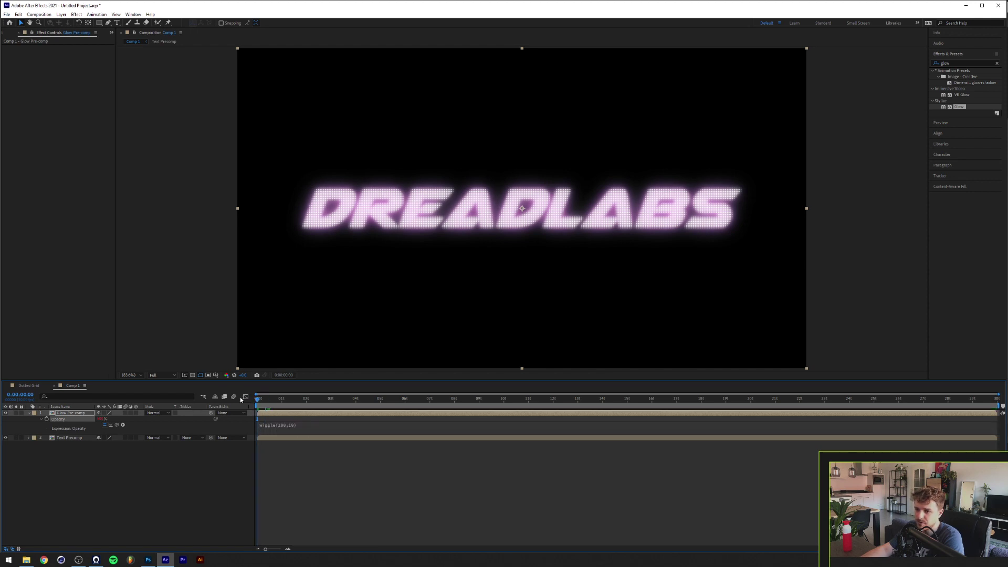
key("space")
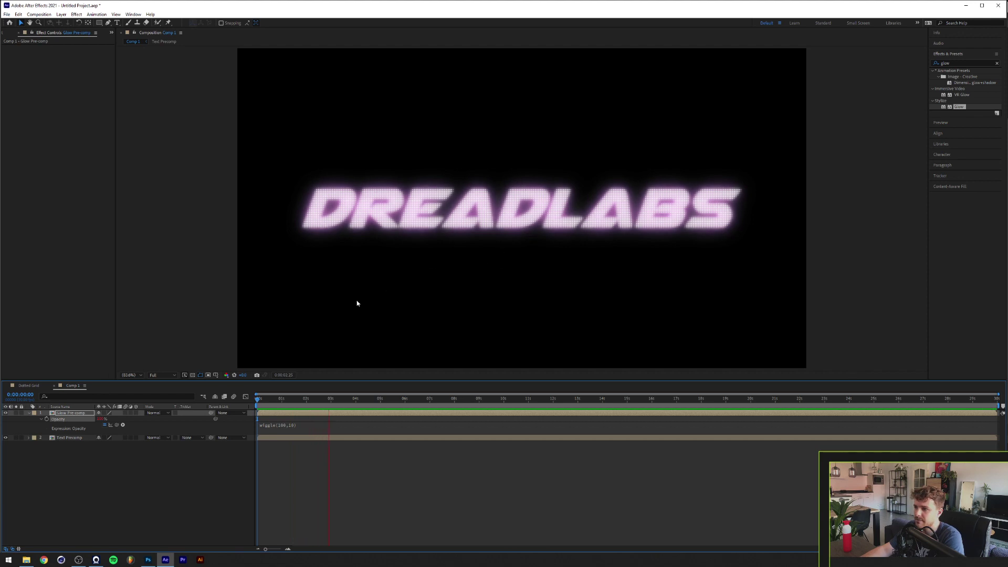
key("space")
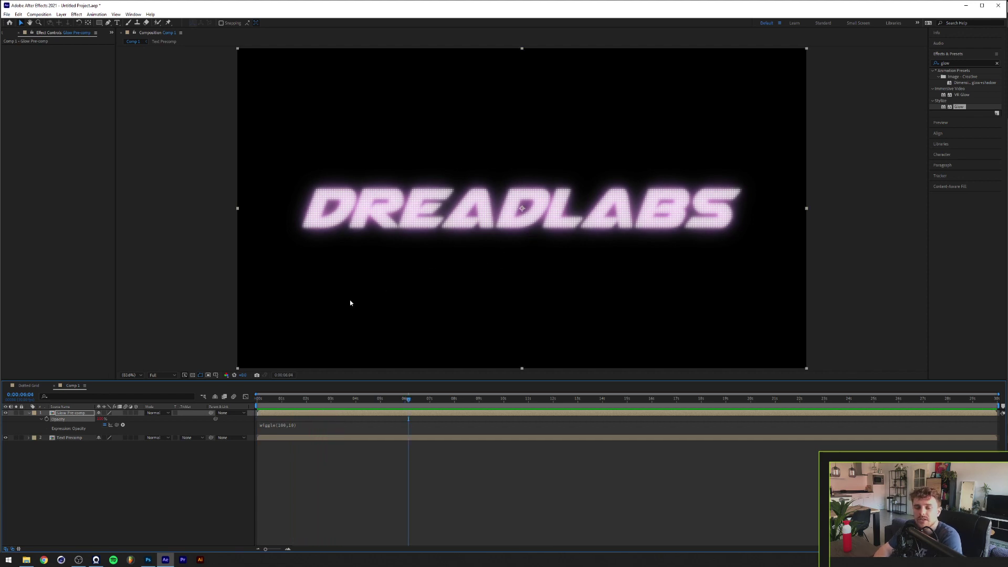